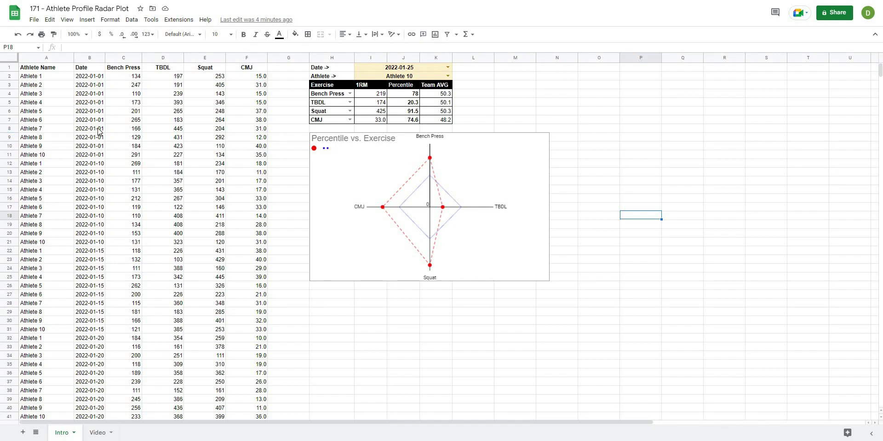
Change the Intro sheet's date selection to 2022-01-30 and pick a different athlete for the radar plot
left_click(447, 68)
left_click(389, 134)
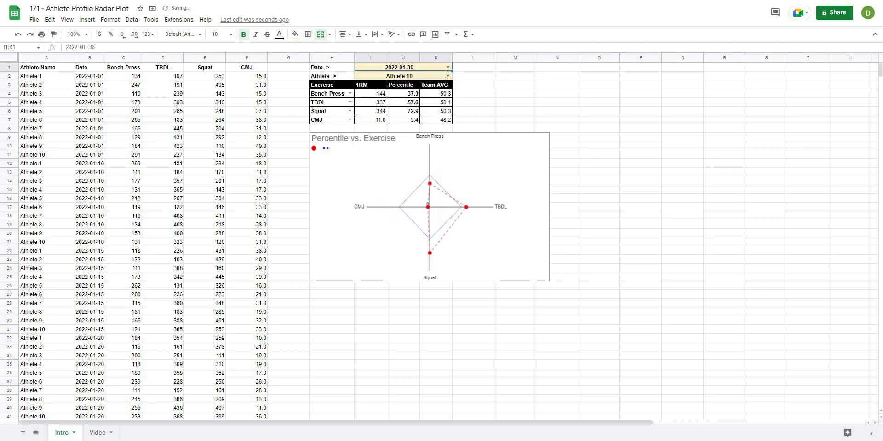
left_click(447, 75)
left_click(373, 121)
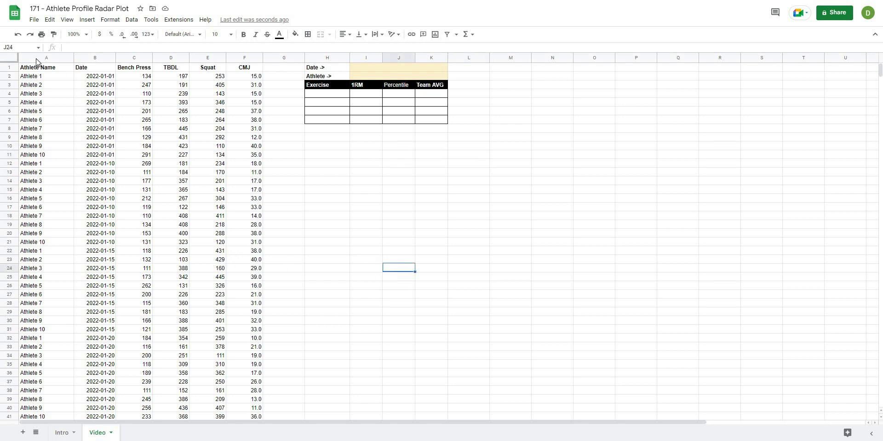
Examine the Video sheet's source data: athlete names, dates, and the Bench Press, TBDL, Squat and CMJ columns
left_click_drag(48, 58, 248, 56)
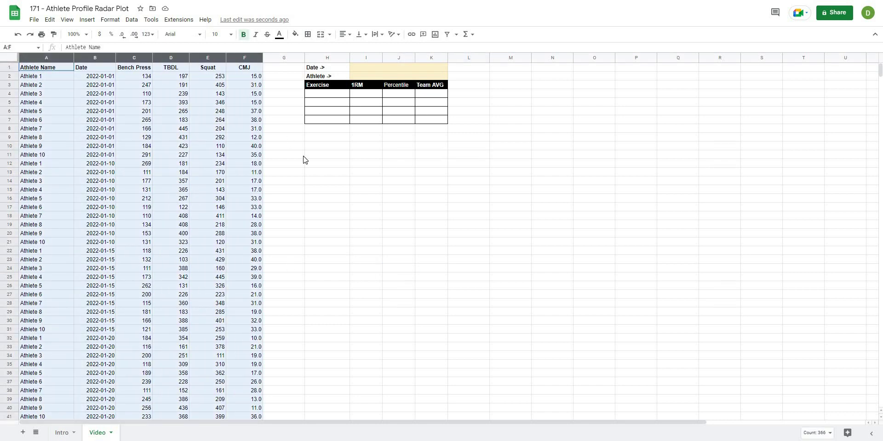
left_click(294, 153)
left_click_drag(46, 76, 71, 286)
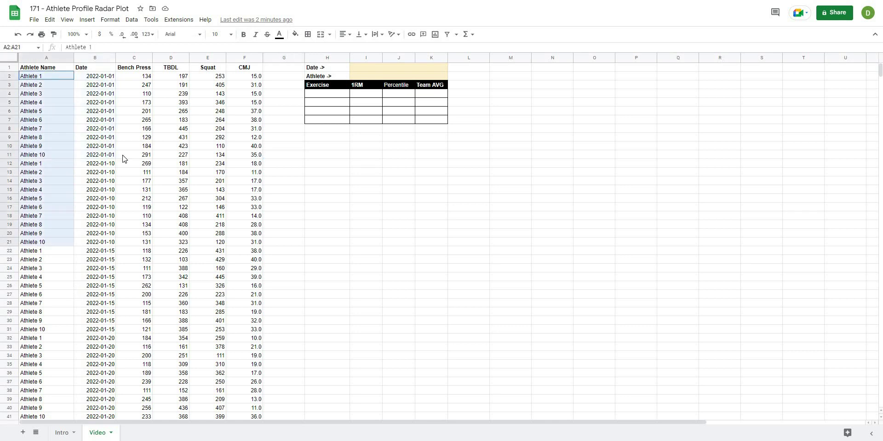
left_click_drag(95, 76, 95, 363)
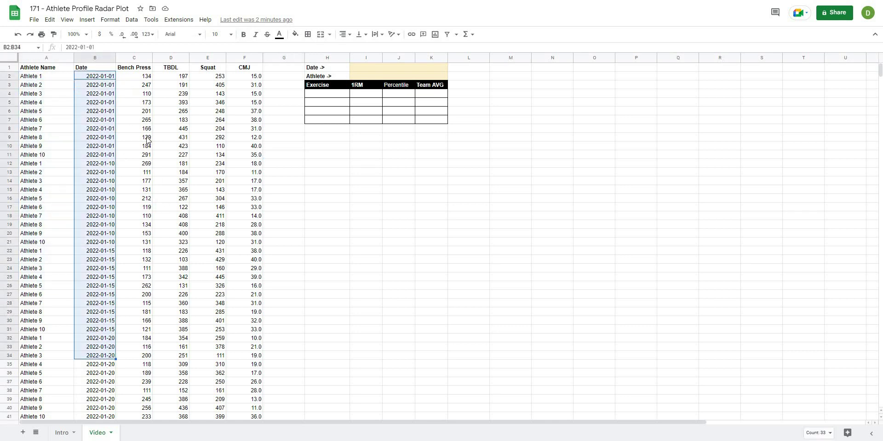
left_click(171, 198)
left_click(136, 70)
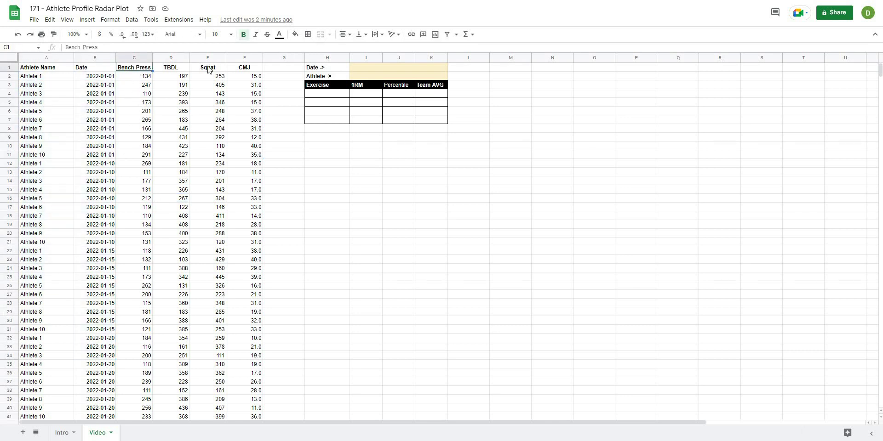
key("Right")
key("Right")
key("Right")
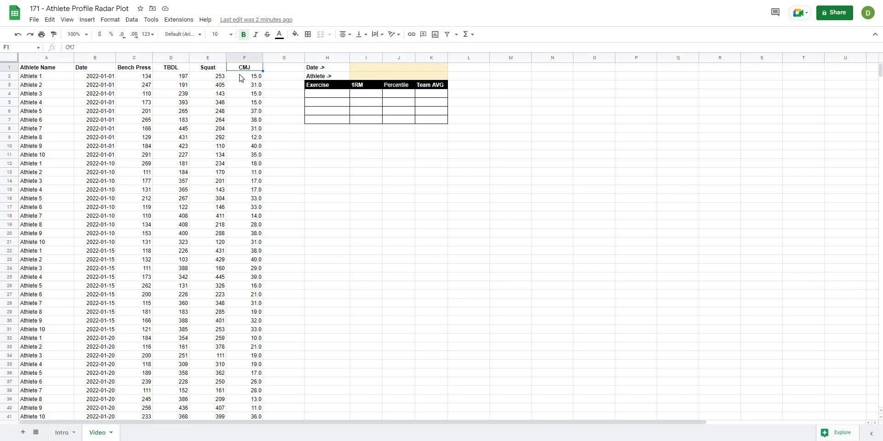
left_click_drag(137, 78, 241, 77)
left_click(299, 130)
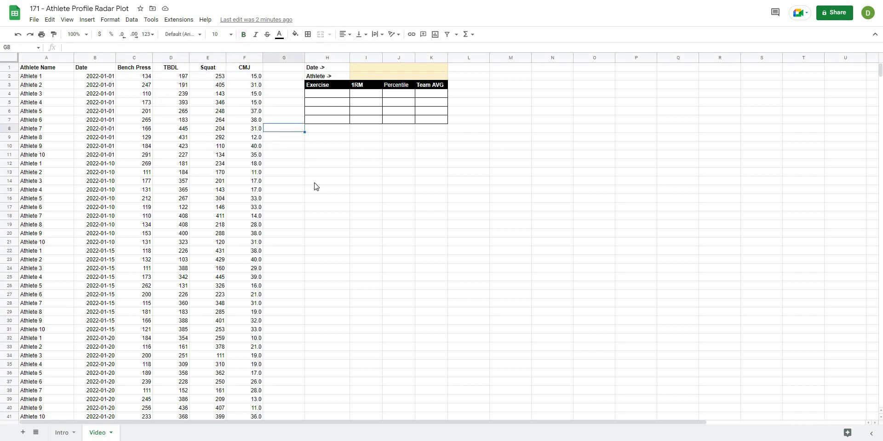
left_click(426, 224)
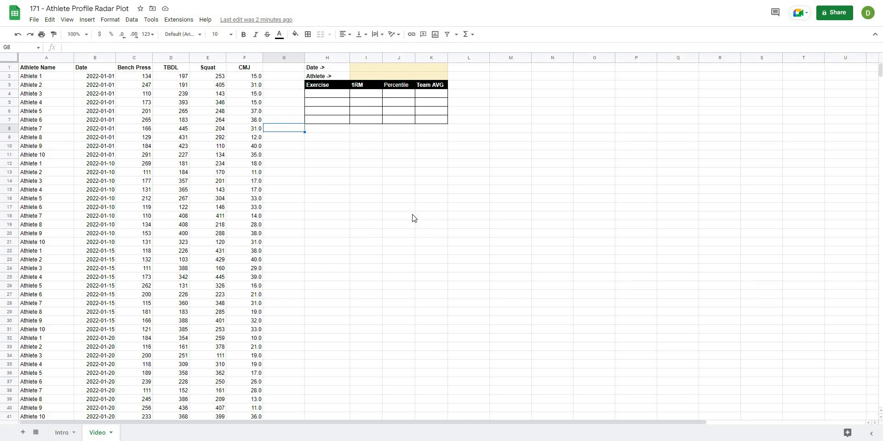
Make the merged Date input cell I1:K1 bold
left_click(369, 67)
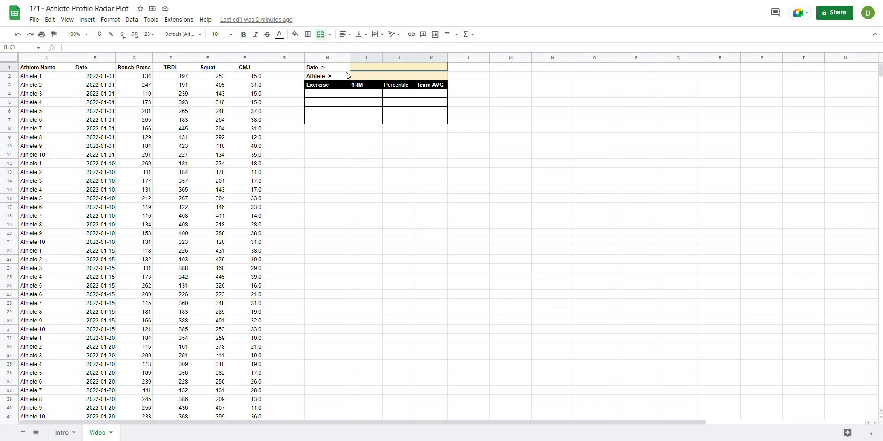
key("ctrl+b")
left_click(319, 69)
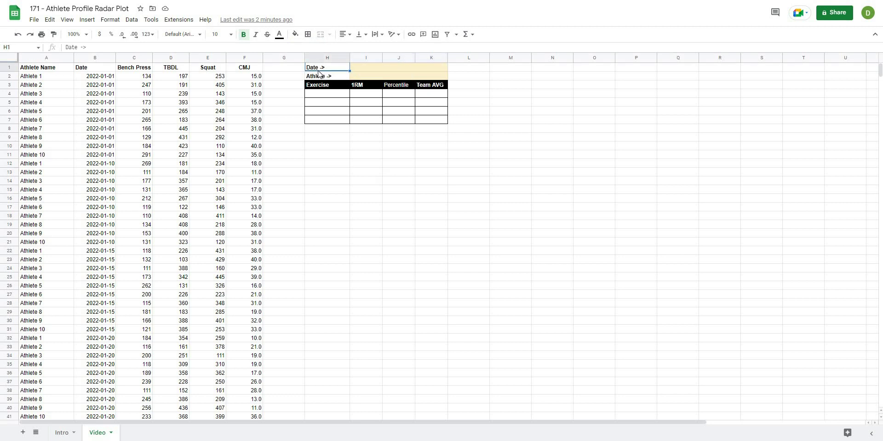
Add a data validation rule to the Date cell I1:K1 with the criteria Dropdown (from a range)
left_click(361, 69)
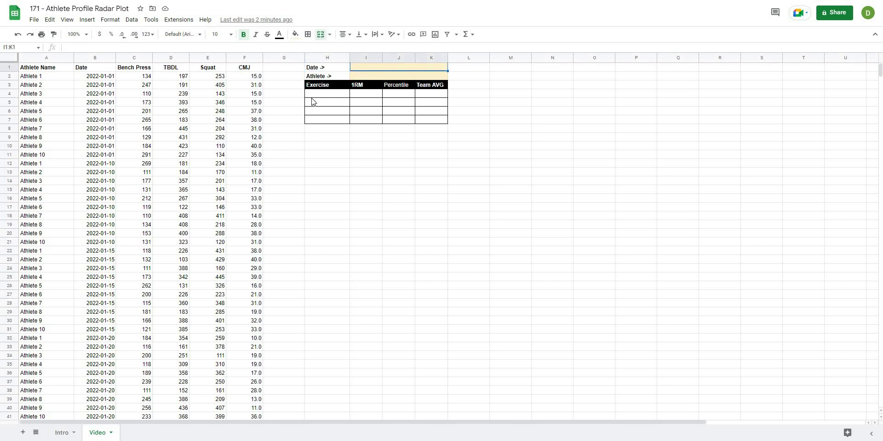
left_click(132, 19)
left_click(171, 189)
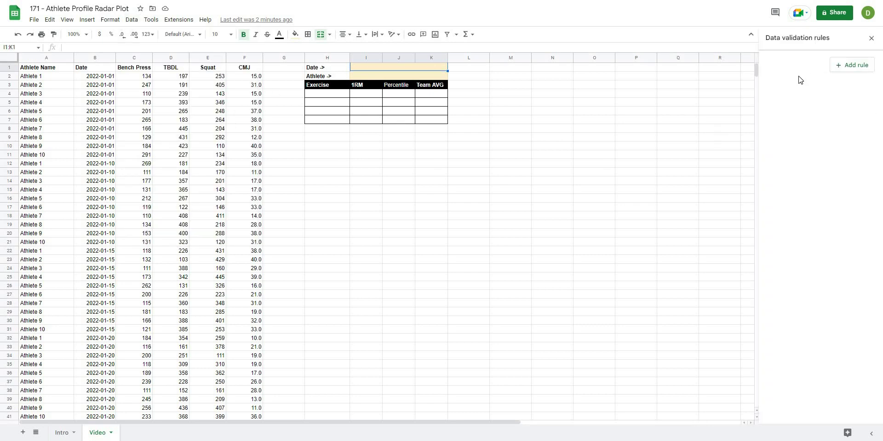
left_click(844, 73)
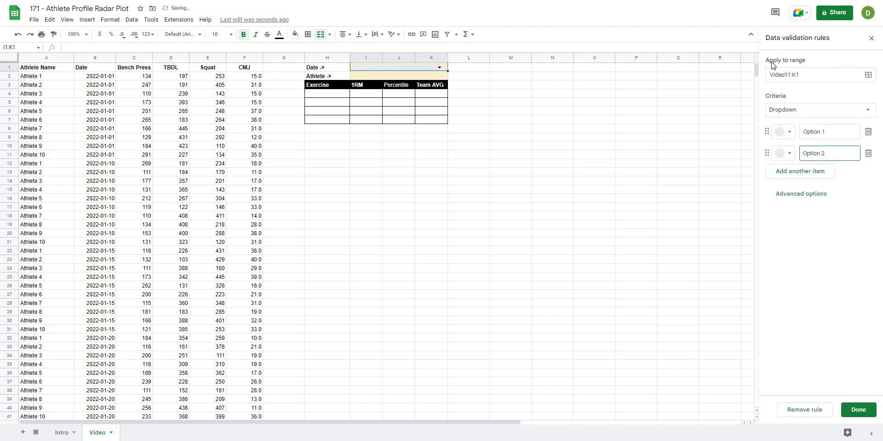
left_click(784, 111)
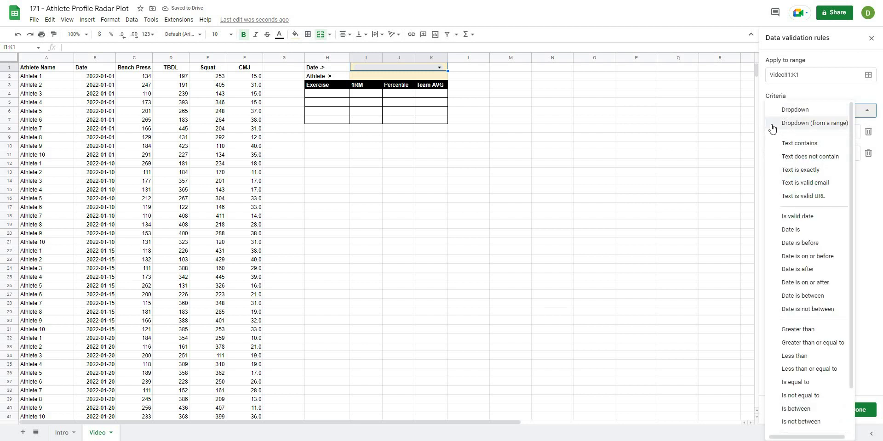
left_click(772, 124)
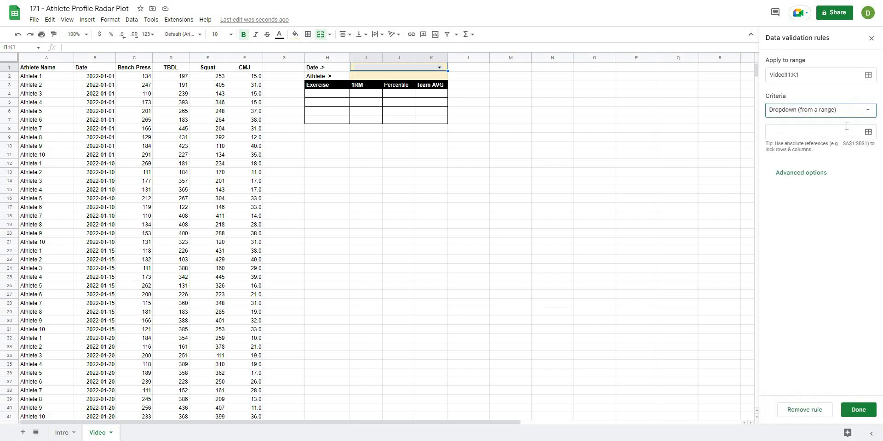
Set the date dropdown's source range to Video!B2:B, excluding the header row
left_click(868, 132)
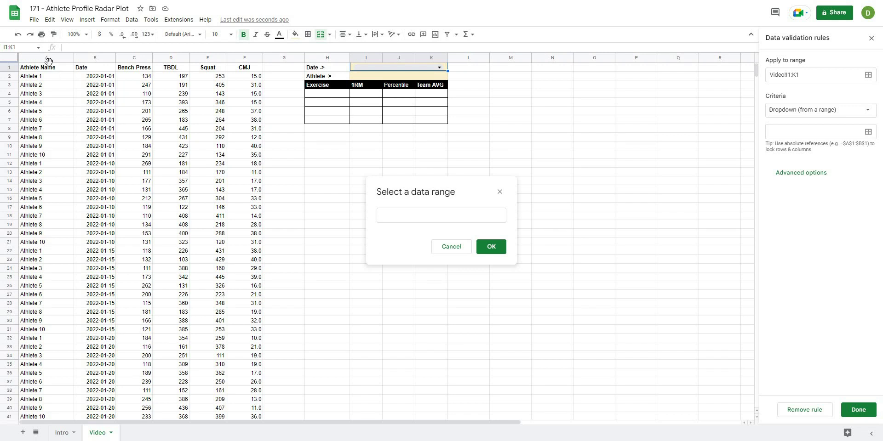
left_click(94, 58)
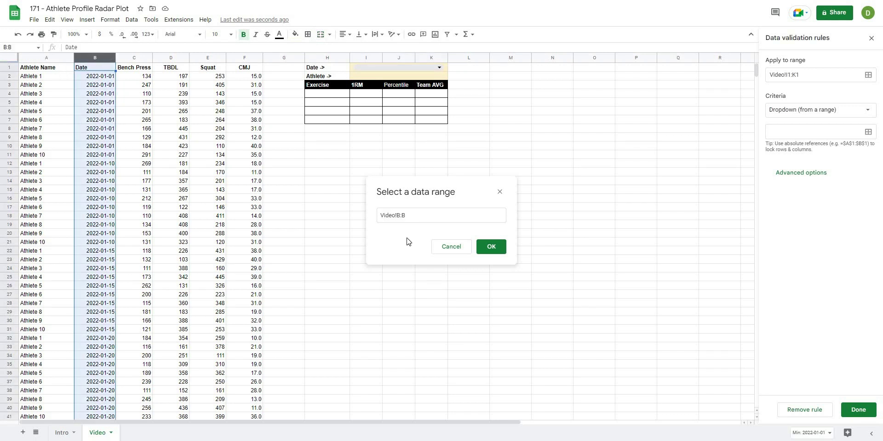
left_click(400, 215)
type("2")
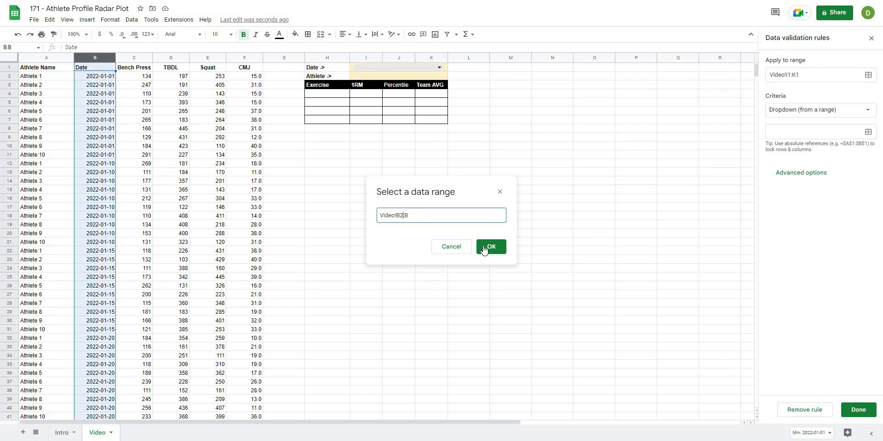
left_click(490, 247)
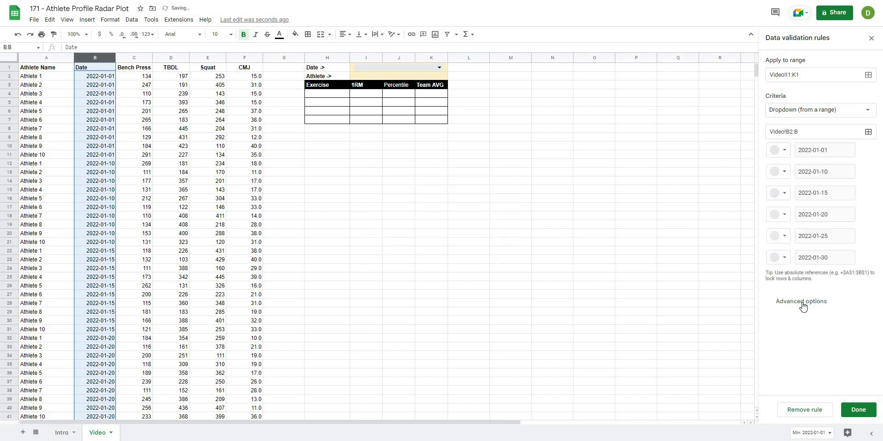
Try the Chip display style with 2022-01-15 selected as the date, and finish the rule with the Arrow style
left_click(795, 306)
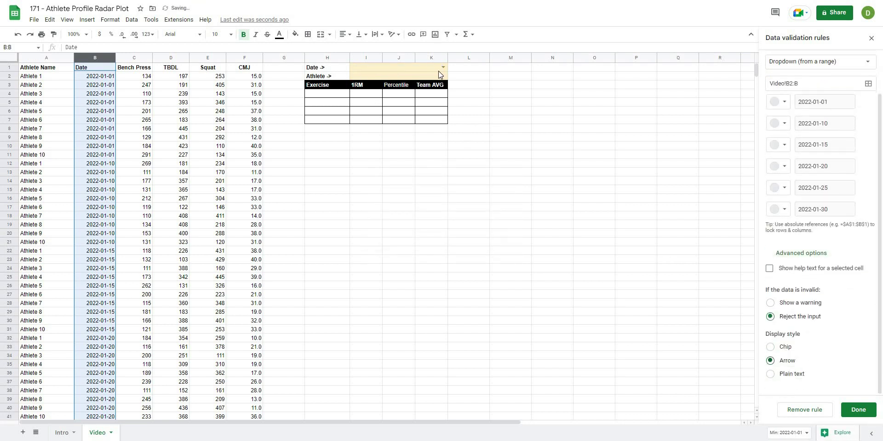
left_click(770, 347)
left_click(440, 68)
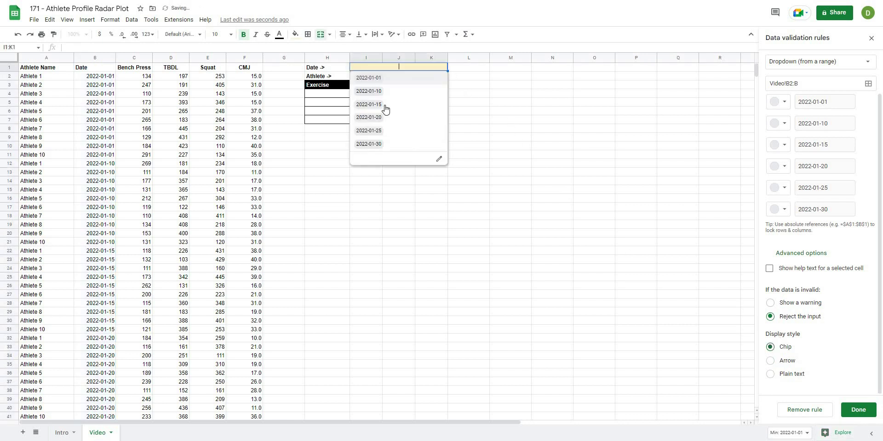
left_click(377, 105)
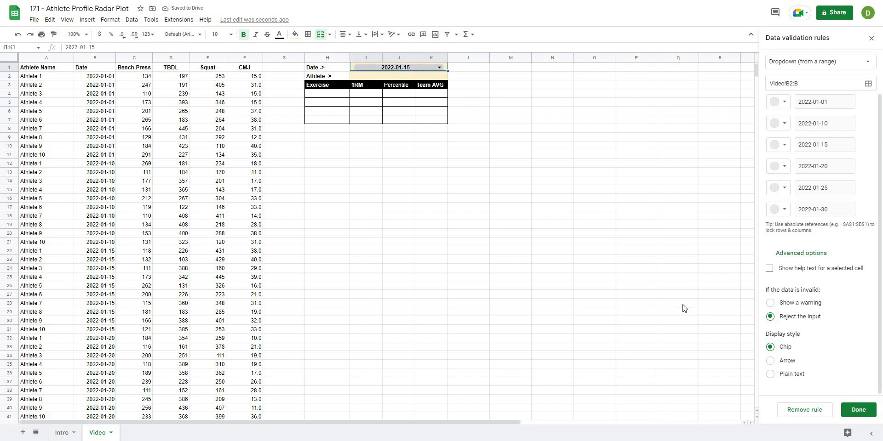
left_click(782, 361)
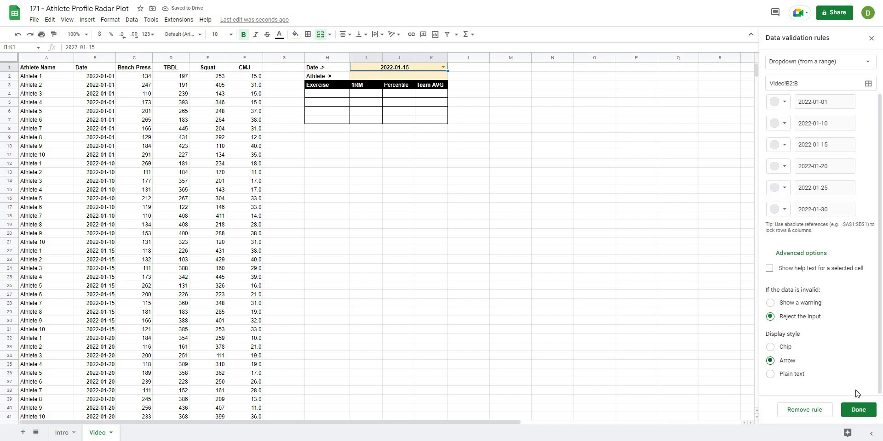
left_click(488, 180)
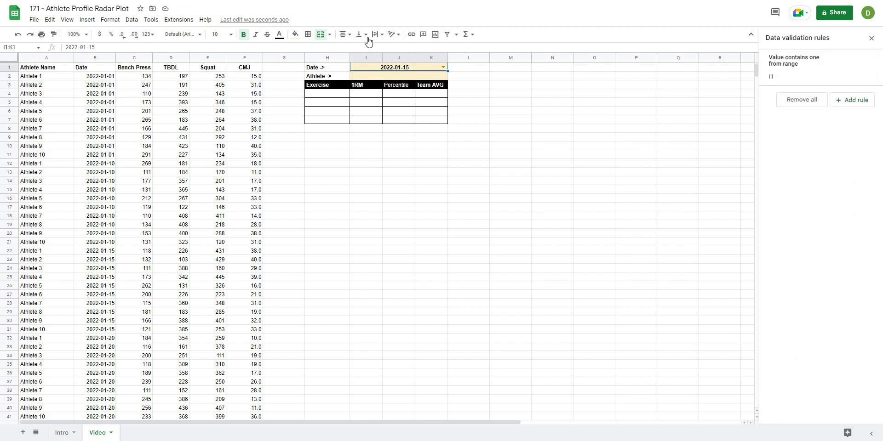
left_click(443, 67)
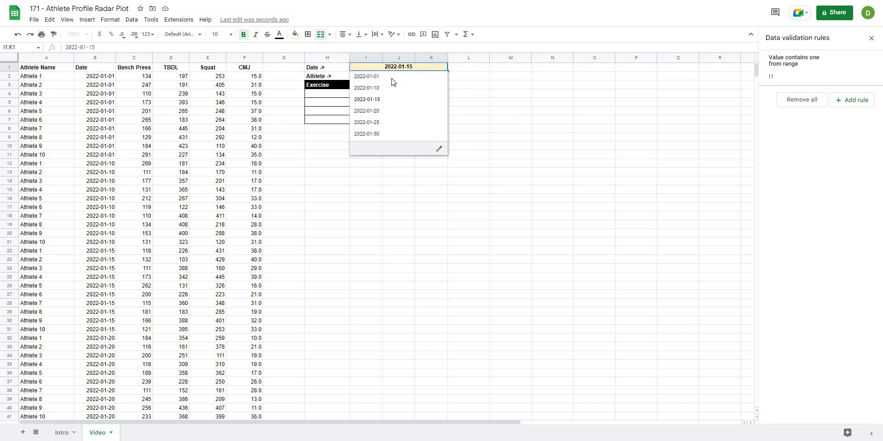
left_click(510, 110)
Add a data validation rule to the Athlete cell I2:K2 with the criteria Dropdown (from a range)
key("Up")
key("Up")
key("Up")
key("Left")
key("Left")
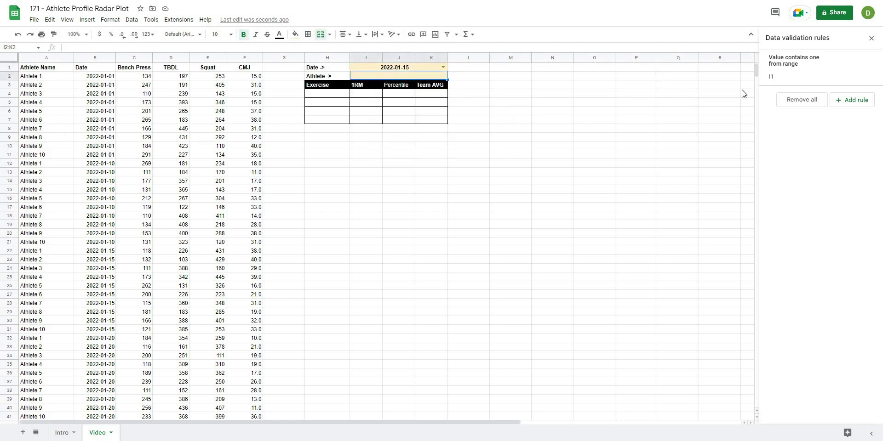
left_click(852, 109)
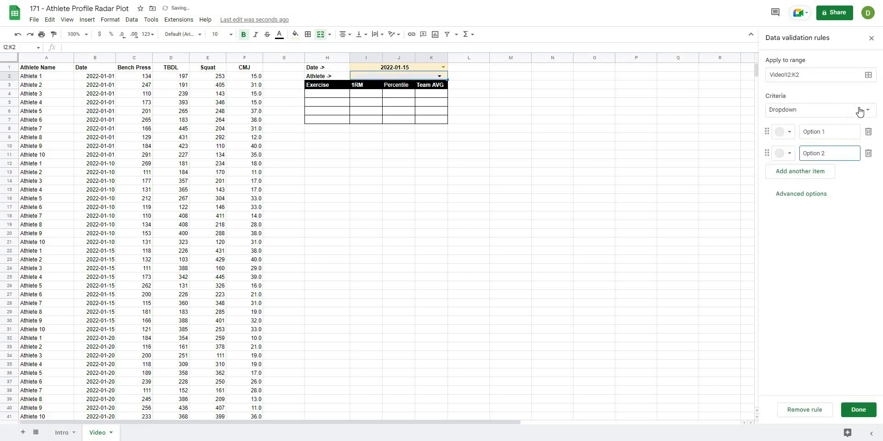
left_click(837, 113)
left_click(834, 120)
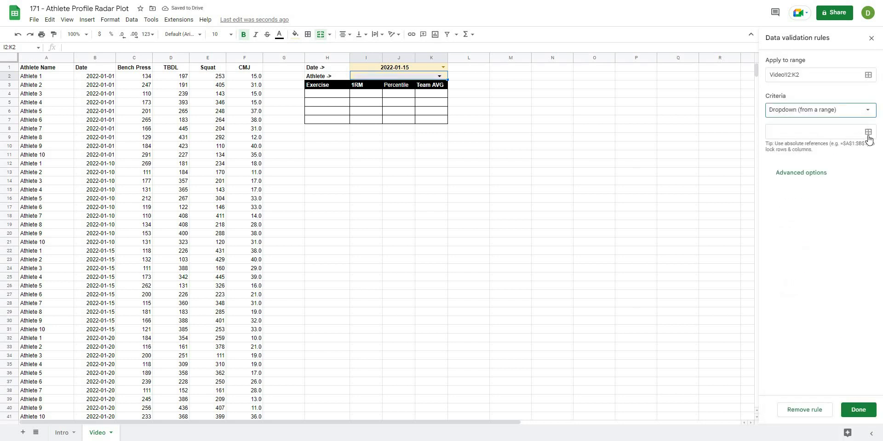
Set the athlete dropdown's source range to Video!A2:A, excluding the header row
left_click(867, 132)
left_click(34, 57)
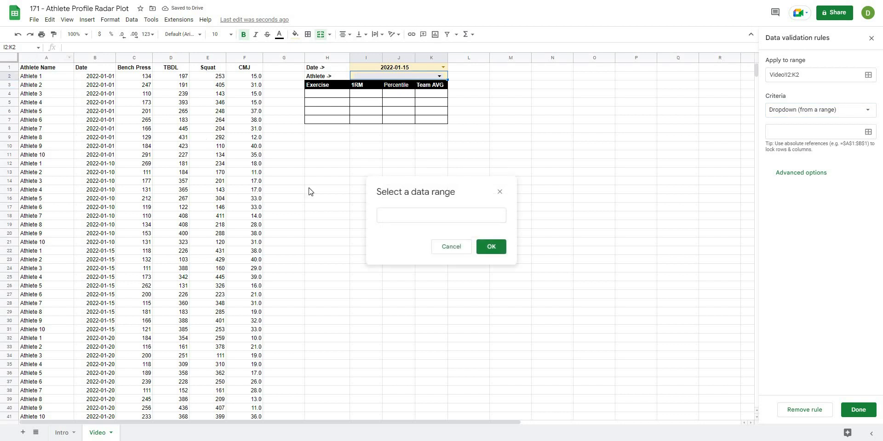
left_click(396, 216)
type("2:A")
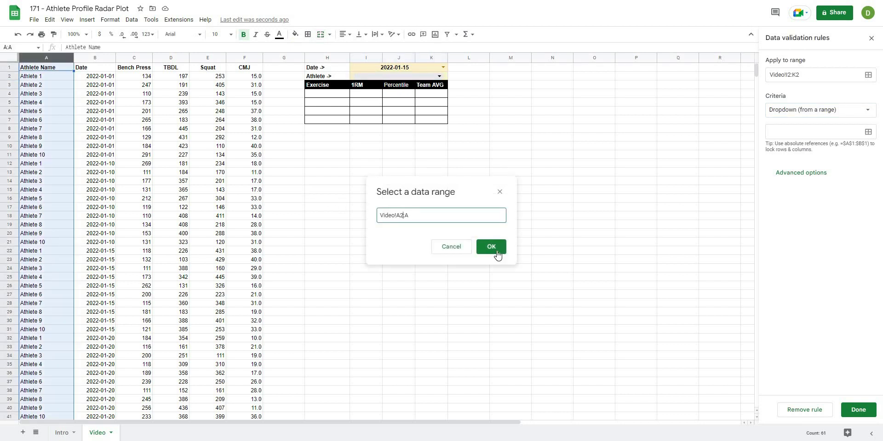
left_click(491, 248)
left_click(42, 77)
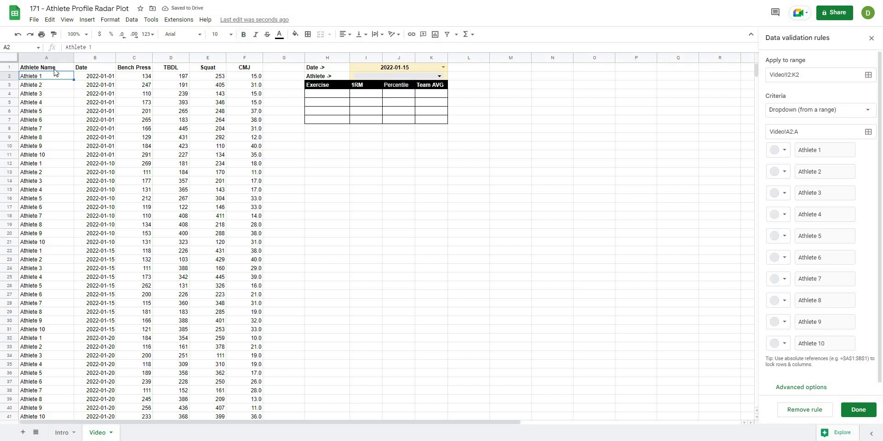
Finish the athlete dropdown rule with the Arrow display style and select Athlete 2 from the list
left_click(801, 387)
left_click(786, 361)
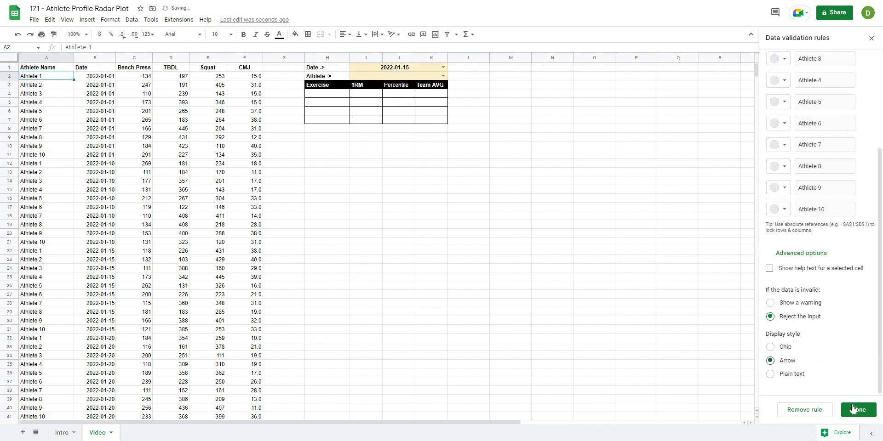
left_click(856, 411)
left_click(477, 130)
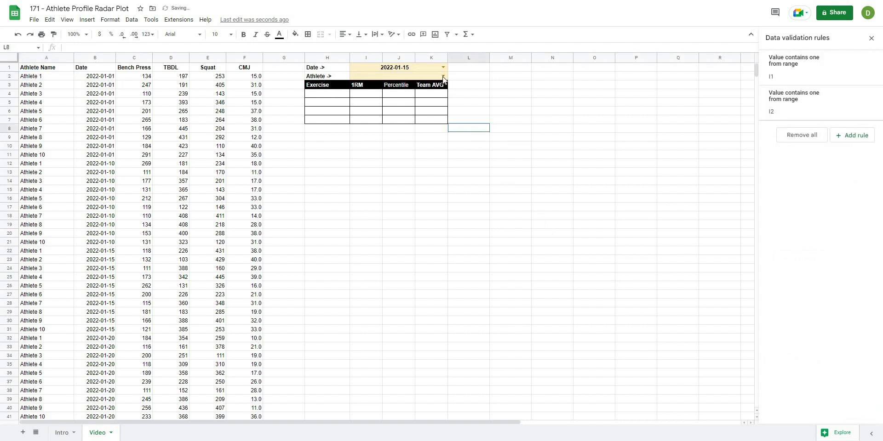
left_click(387, 75)
left_click(383, 96)
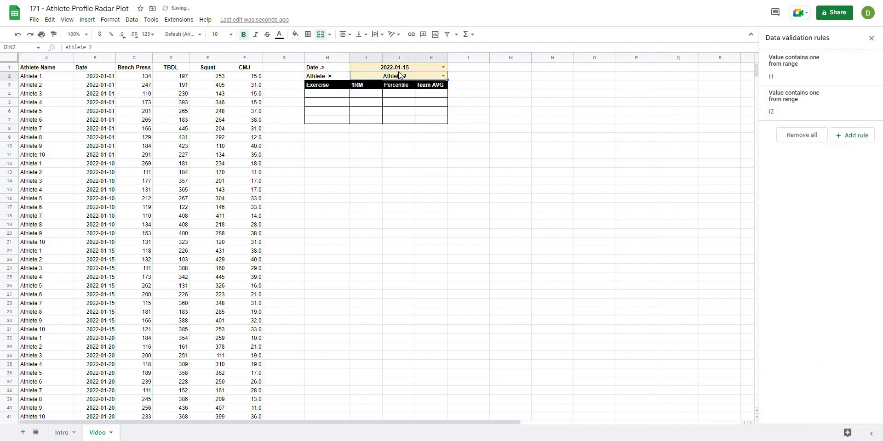
Add a data validation rule to the Exercise cells H4:H7 with the criteria Dropdown (from a range)
left_click(469, 85)
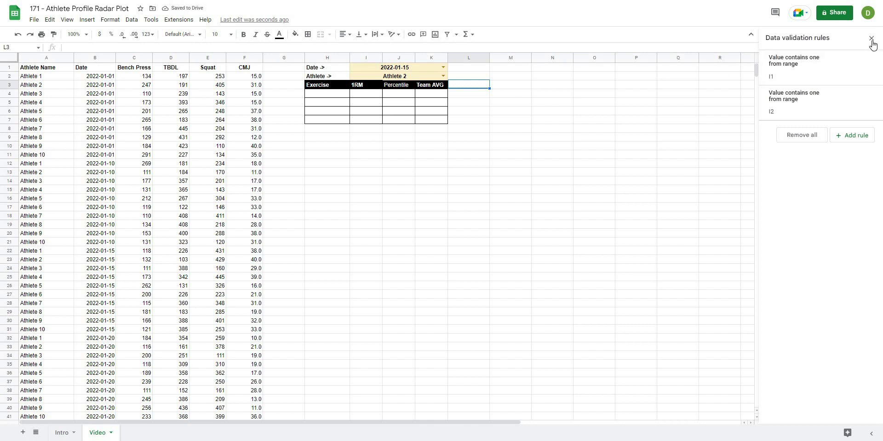
left_click_drag(322, 96, 322, 120)
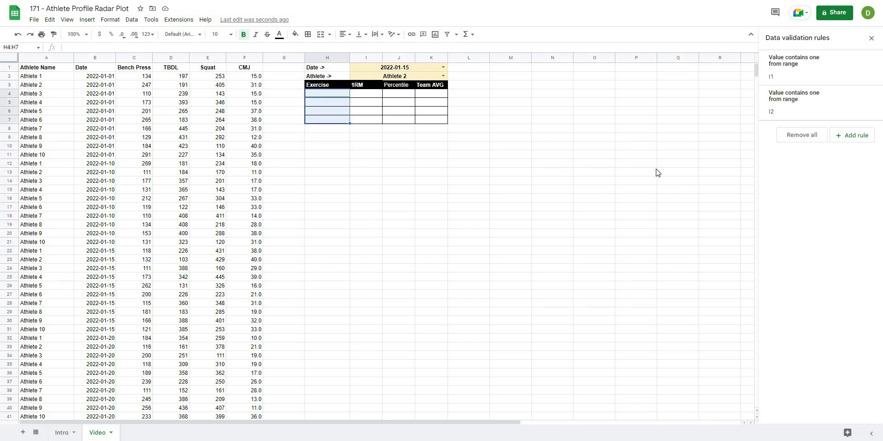
left_click(861, 136)
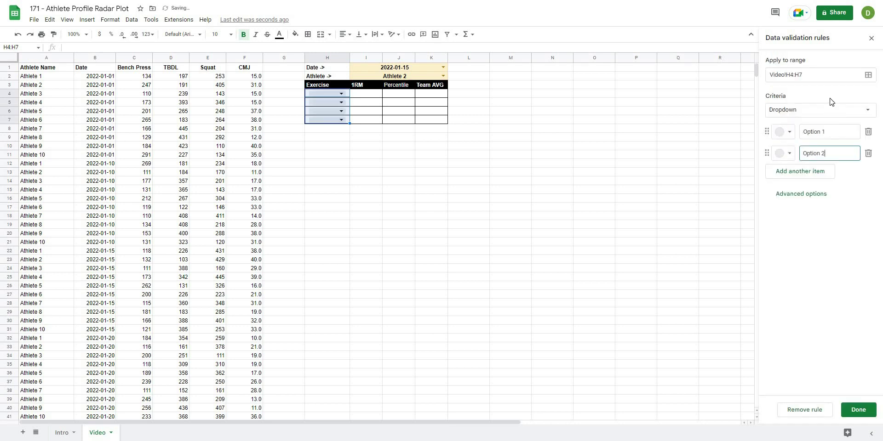
left_click(858, 111)
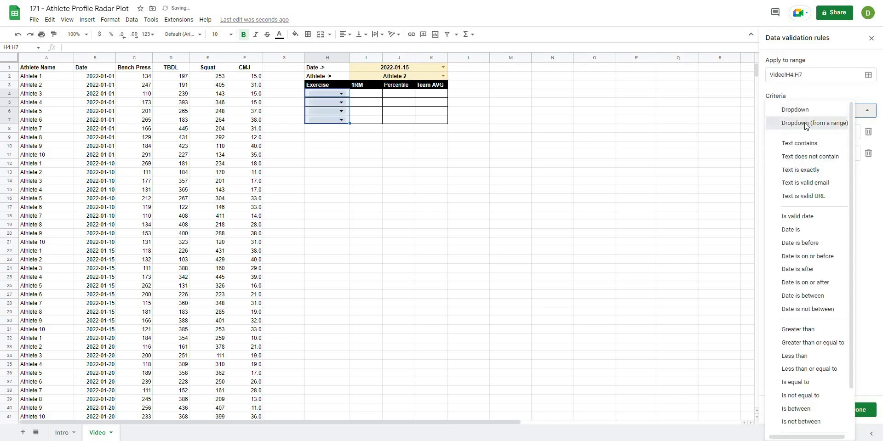
left_click(812, 122)
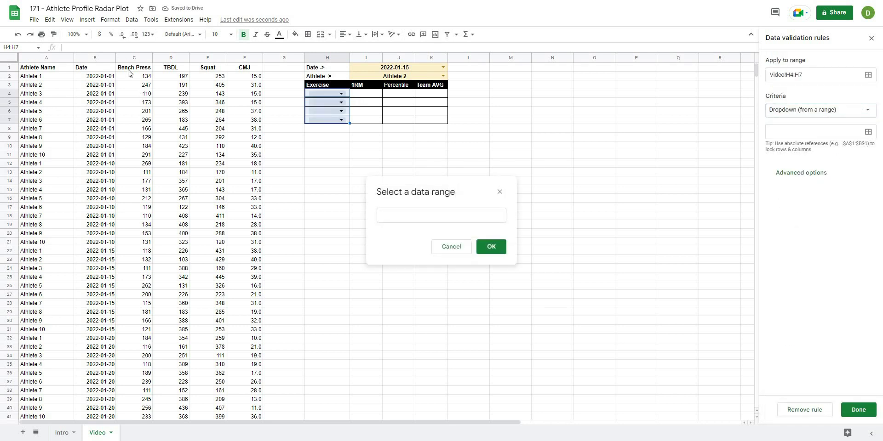
Set the exercise dropdowns' source range to the headers Video!C1:F1 and finish the rule with the Arrow display style
left_click_drag(134, 67, 249, 74)
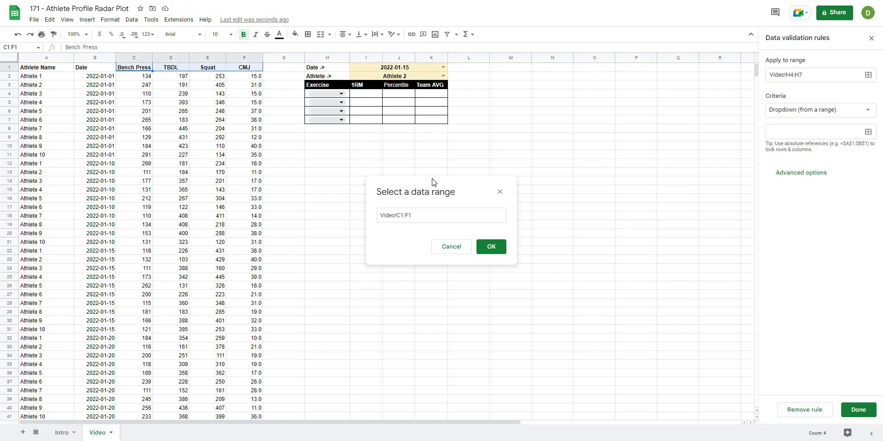
left_click(488, 248)
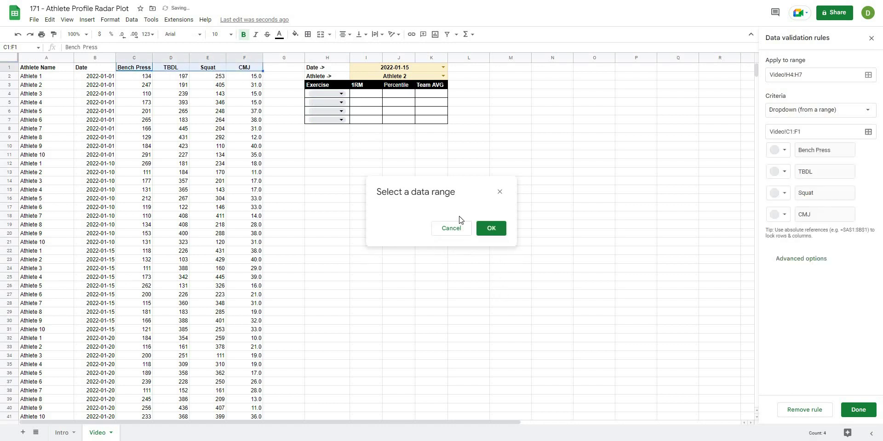
left_click(776, 256)
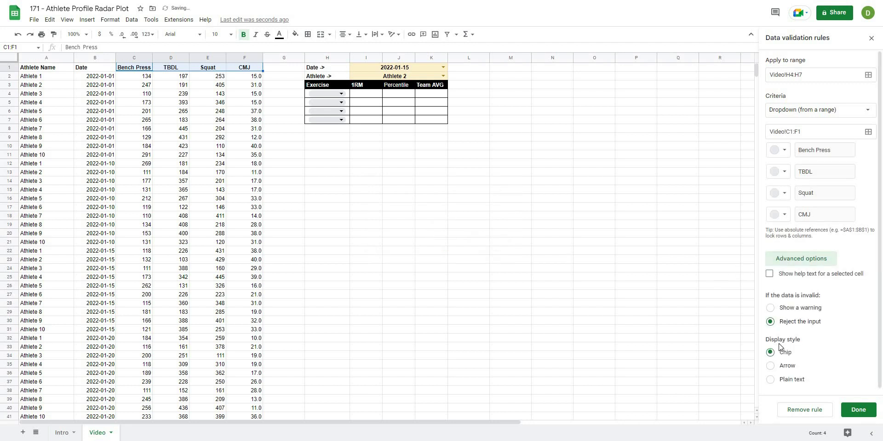
left_click(781, 367)
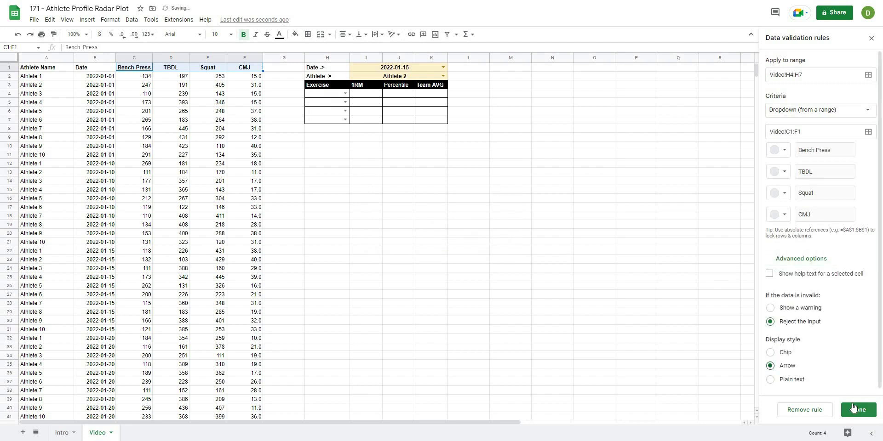
left_click(853, 408)
Choose Bench Press, TBDL, Squat and CMJ from the exercise dropdowns in H4 through H7
left_click(344, 93)
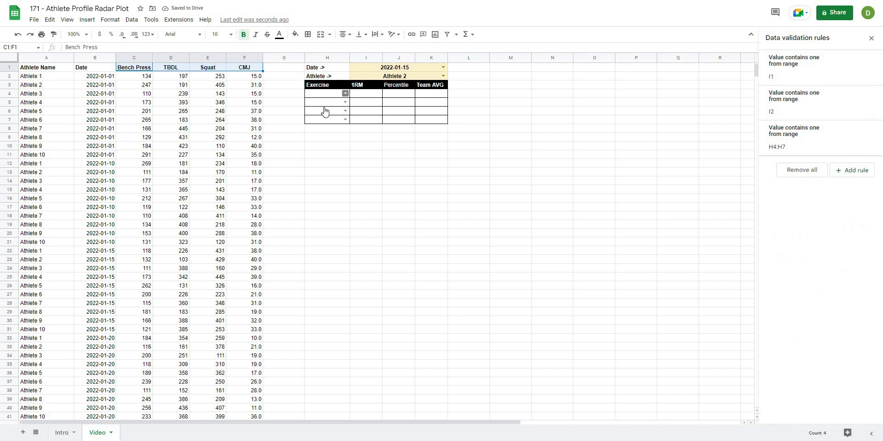
left_click(335, 107)
left_click(344, 102)
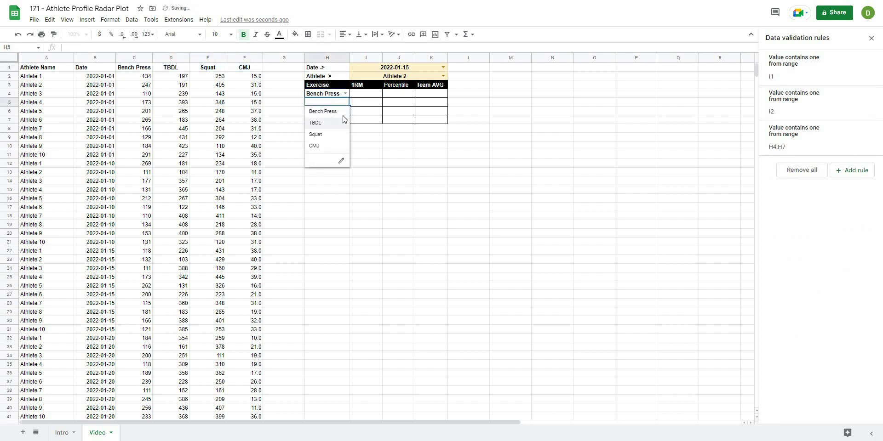
left_click(341, 121)
left_click(345, 111)
left_click(331, 143)
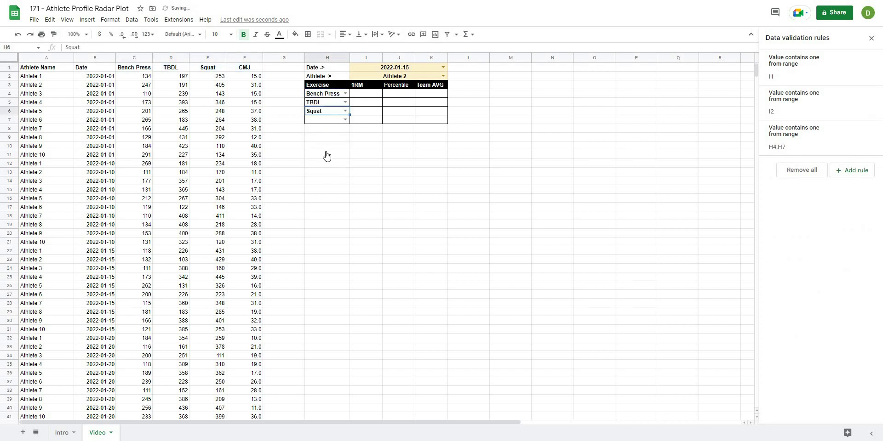
key("Down")
key("Return")
left_click(324, 167)
left_click(321, 165)
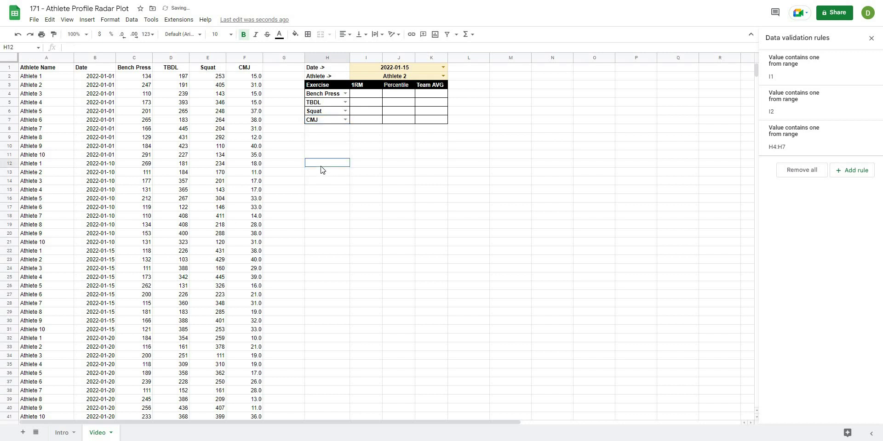
left_click_drag(433, 163, 432, 155)
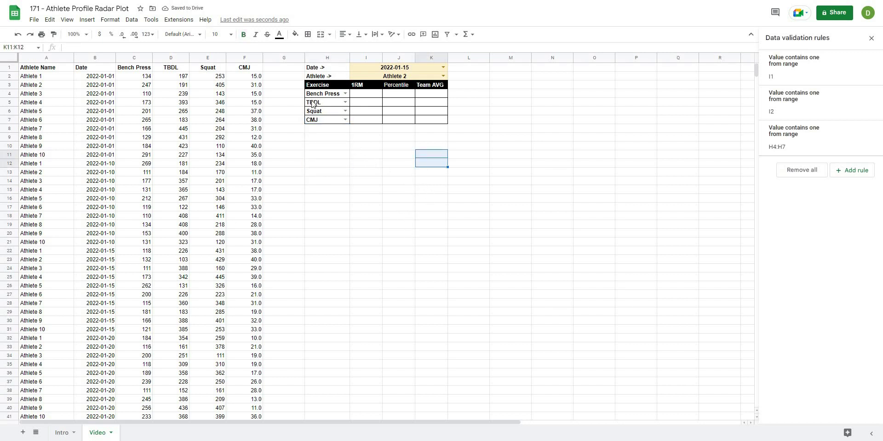
left_click(372, 97)
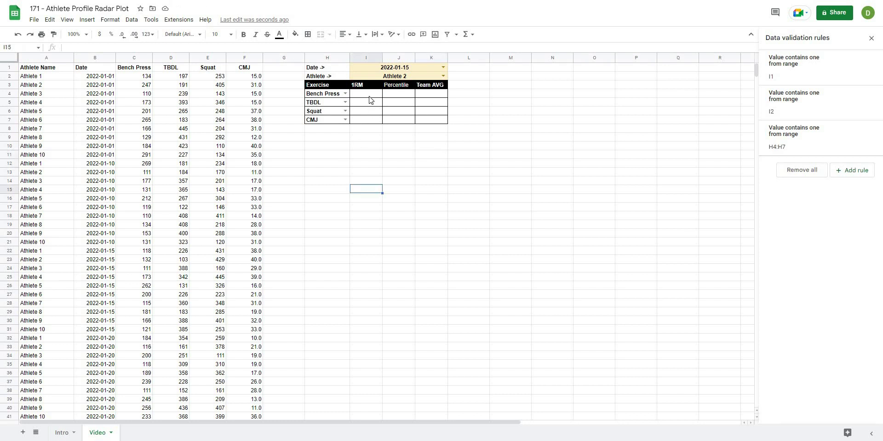
left_click(455, 169)
left_click_drag(317, 142, 437, 279)
left_click(521, 181)
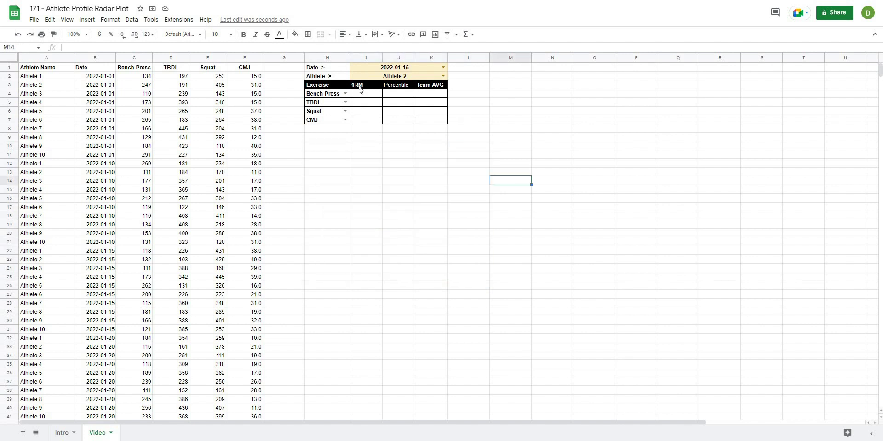
left_click_drag(385, 101, 471, 162)
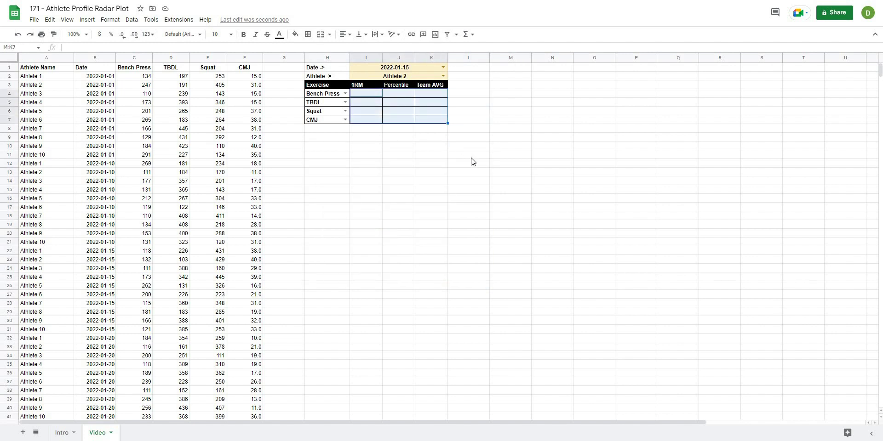
left_click(460, 157)
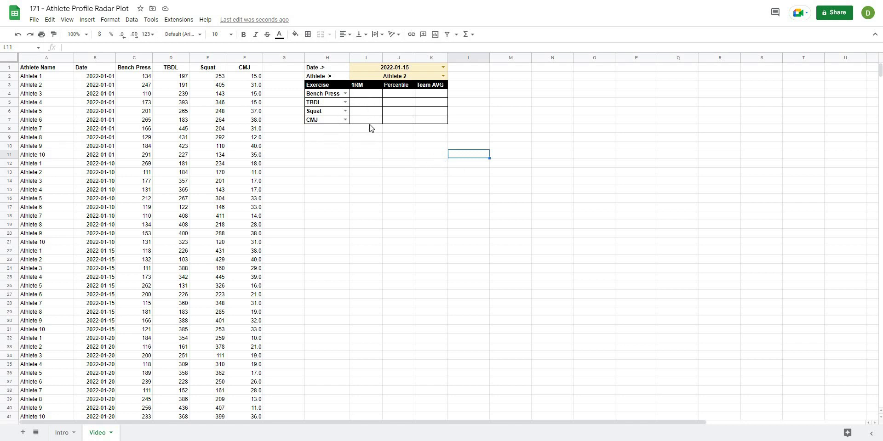
key("Left")
key("Left")
key("Down")
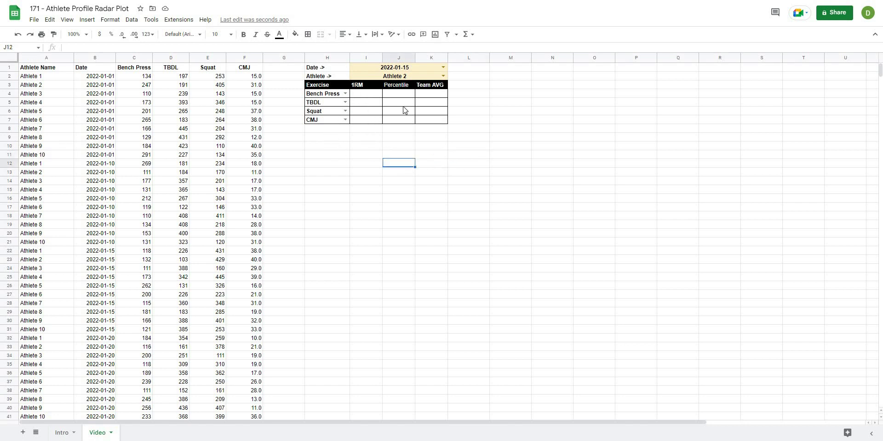
left_click(366, 97)
left_click_drag(367, 97, 370, 122)
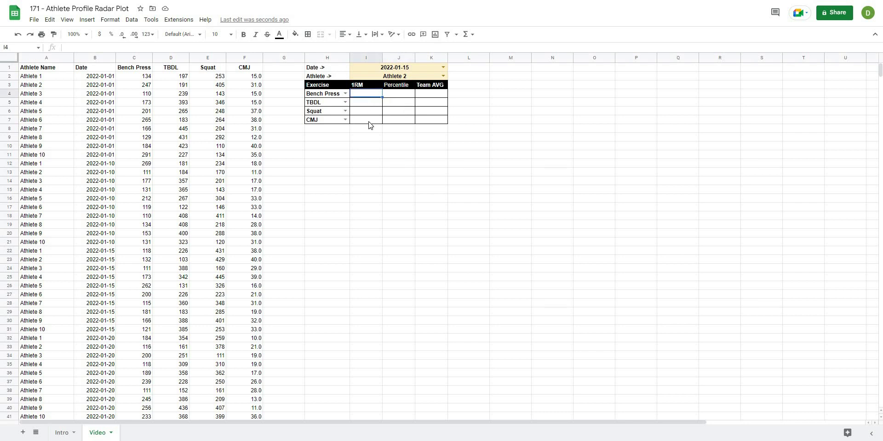
left_click(394, 146)
Start the Bench Press 1RM formula in I4 as =filter(index(A:F, using the whole data columns as the index reference
left_click(373, 96)
type("=")
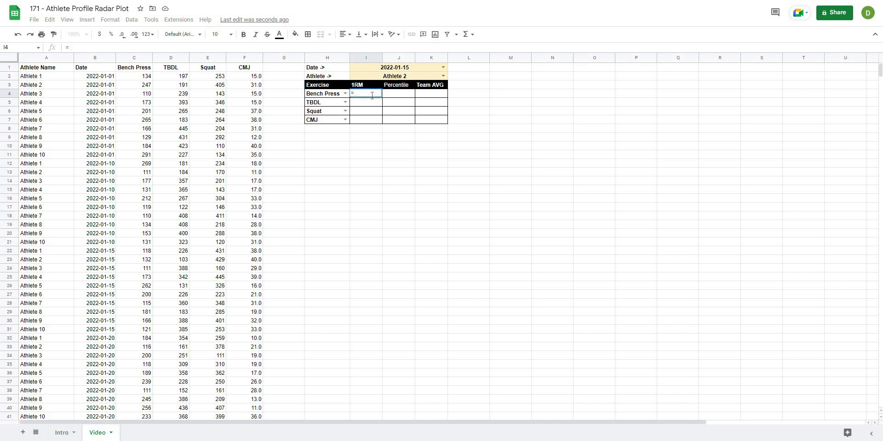
type("filter(")
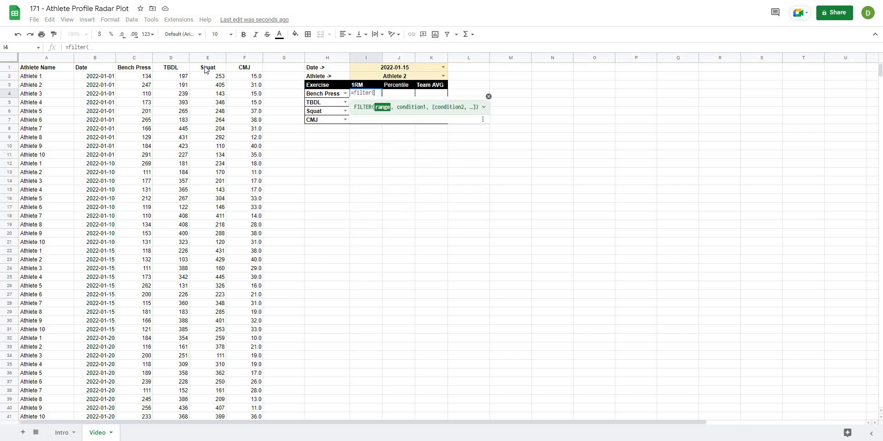
left_click(177, 45)
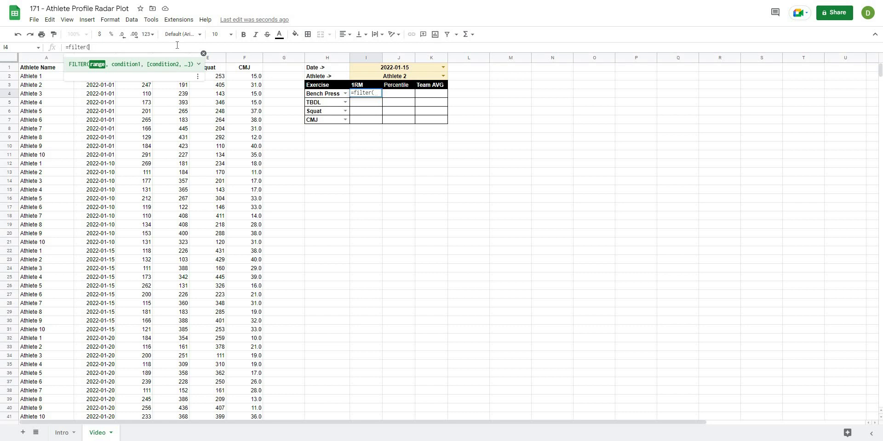
type("index(")
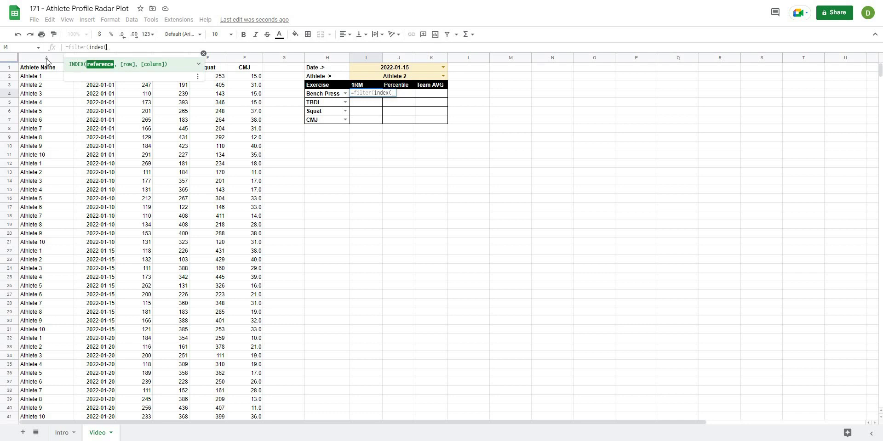
left_click_drag(48, 59, 246, 54)
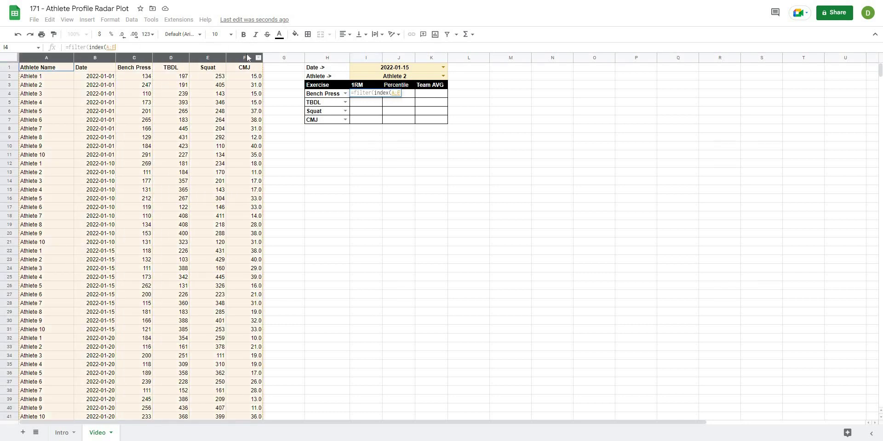
left_click(118, 48)
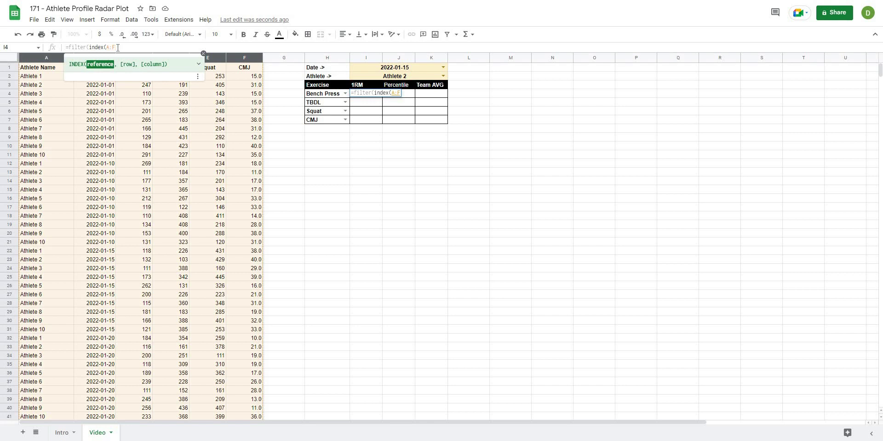
type(",")
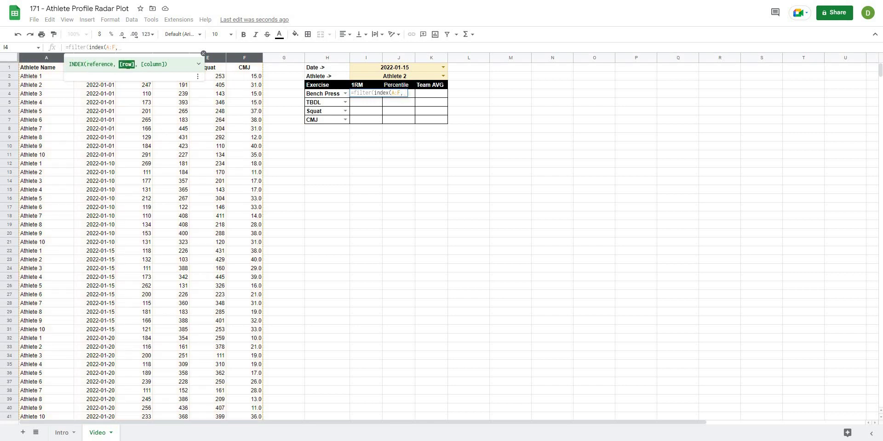
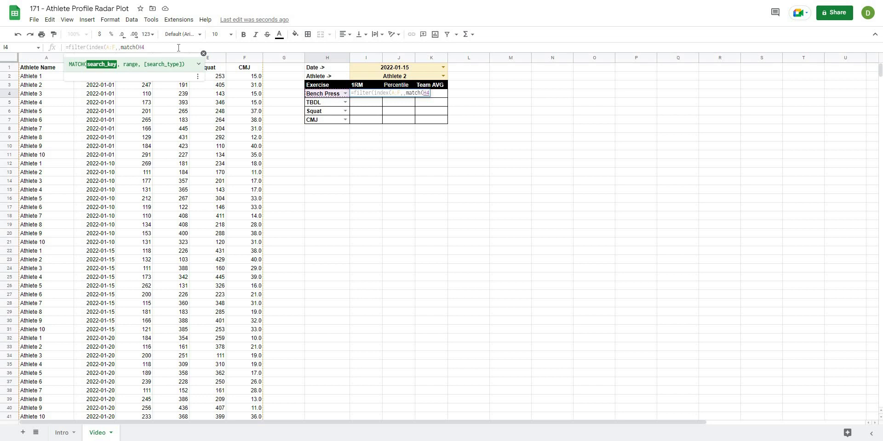
Skip the index's row argument and use match(H4,A1:F1,false) as its column argument in the I4 formula
type(",")
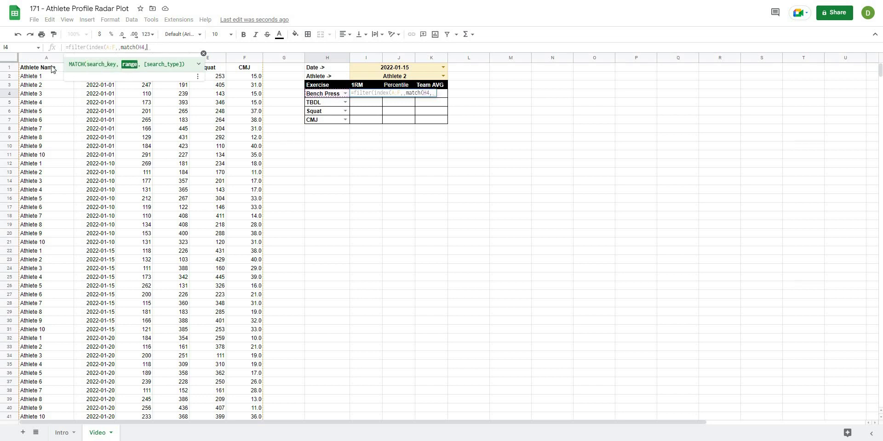
left_click(38, 70)
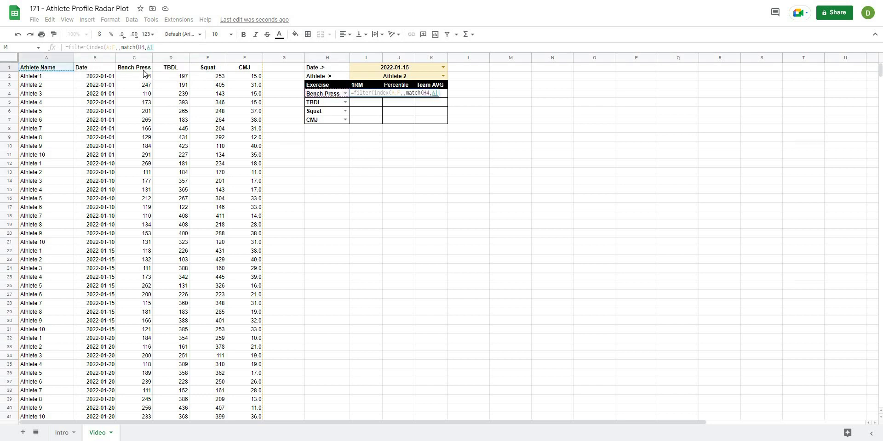
left_click_drag(144, 73, 250, 69)
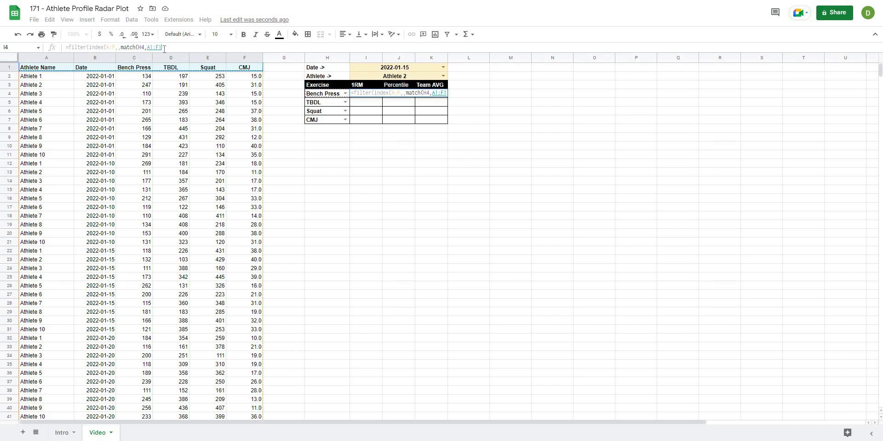
type(",false")
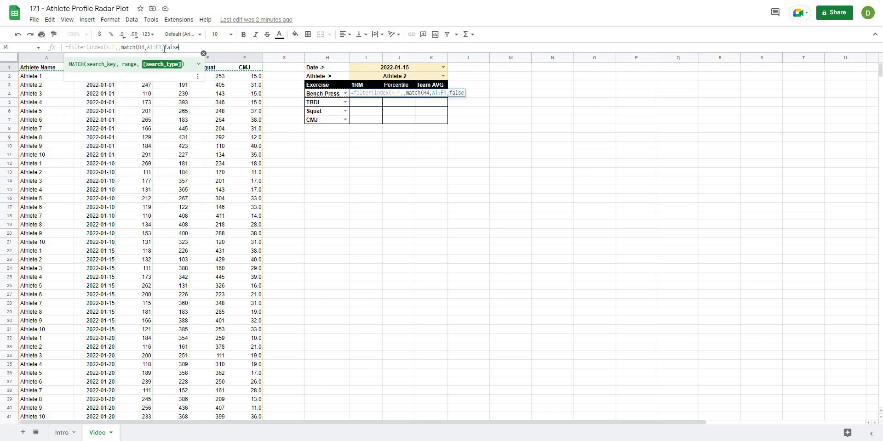
type(")")
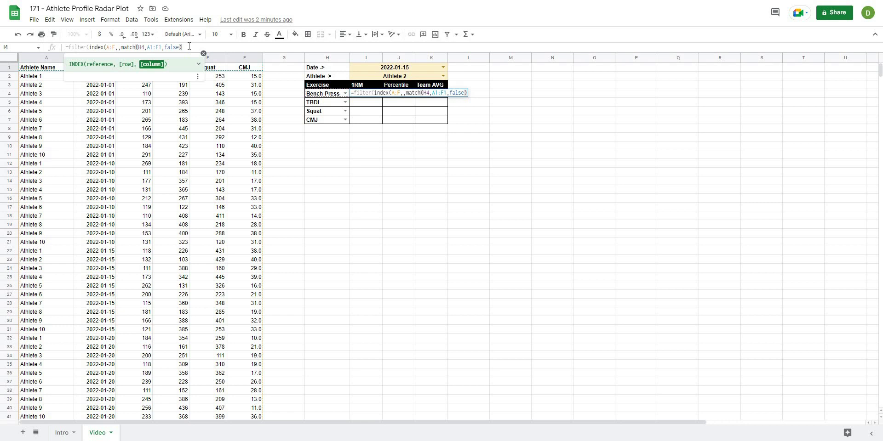
Add the filter conditions A:A = I2 for the athlete and B:B = I1 for the date to the I4 formula
type(",")
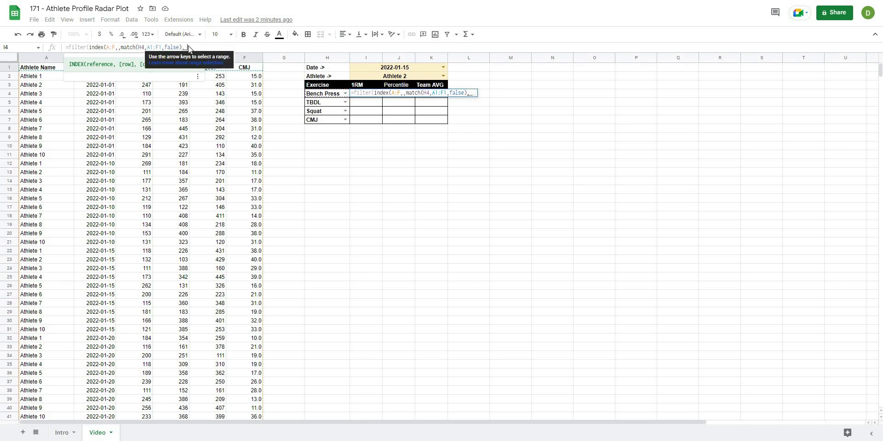
left_click(48, 59)
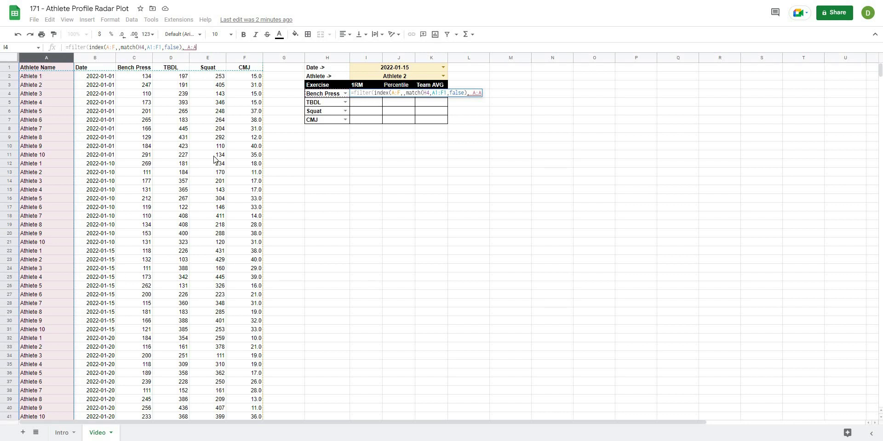
type("=")
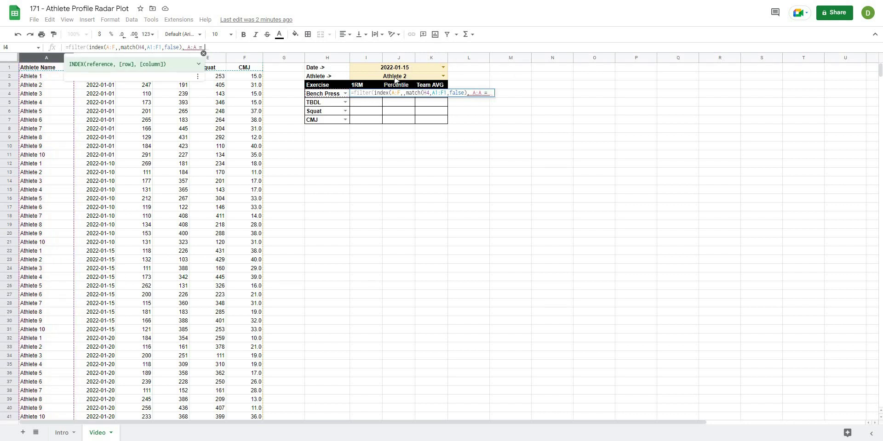
left_click(394, 78)
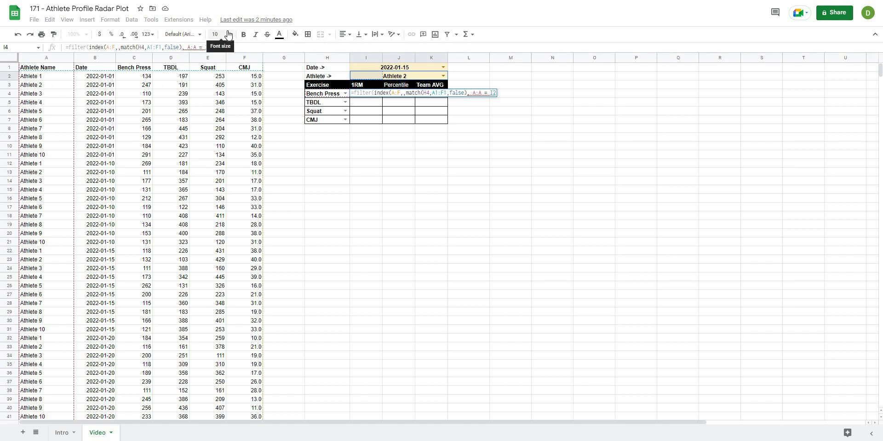
type(",")
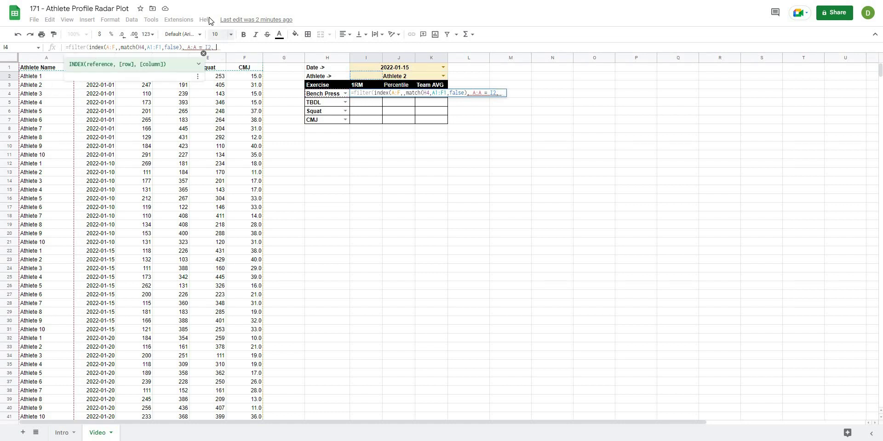
left_click(203, 53)
left_click(94, 58)
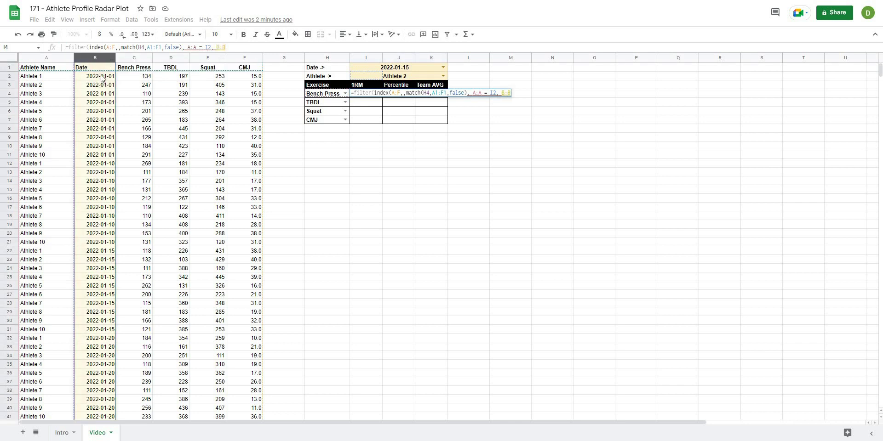
type("=")
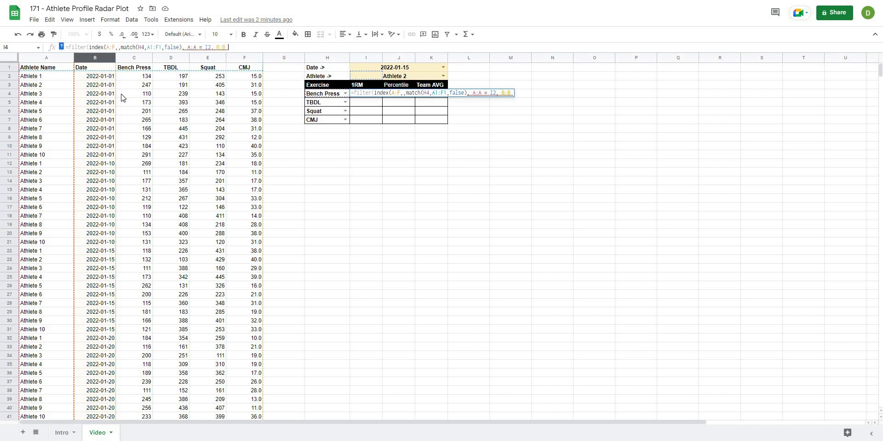
left_click(404, 69)
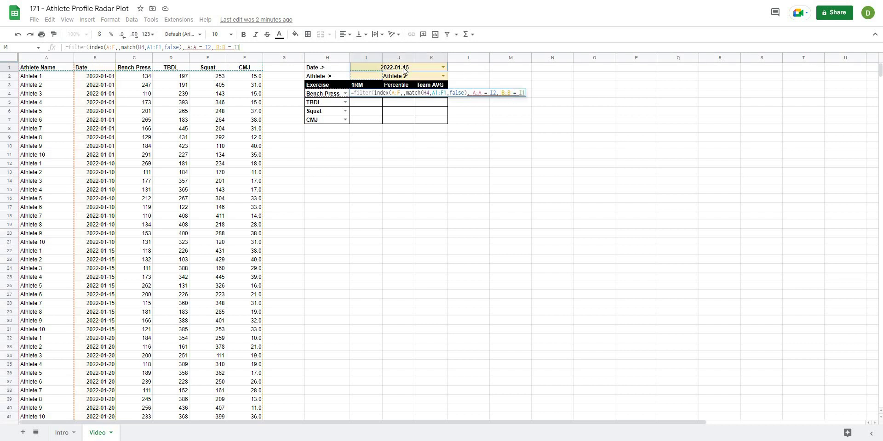
Close the filter formula in I4, adding the missing closing parenthesis for index right after match(H4,A1:F1,false), and enter it
type(")")
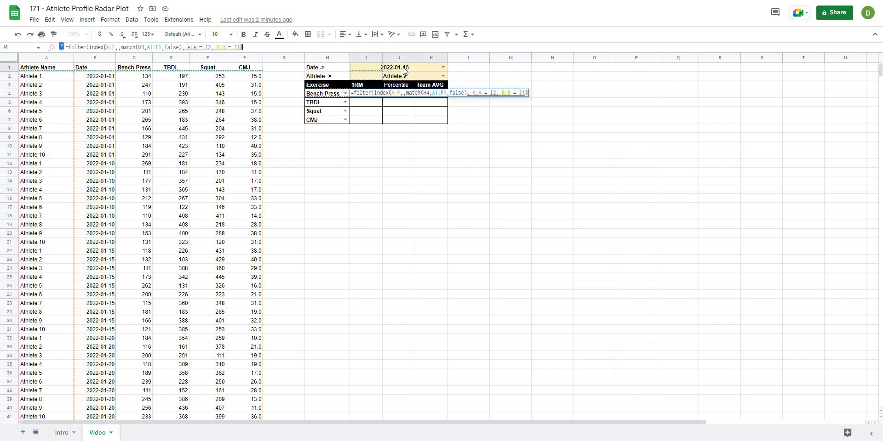
type(")")
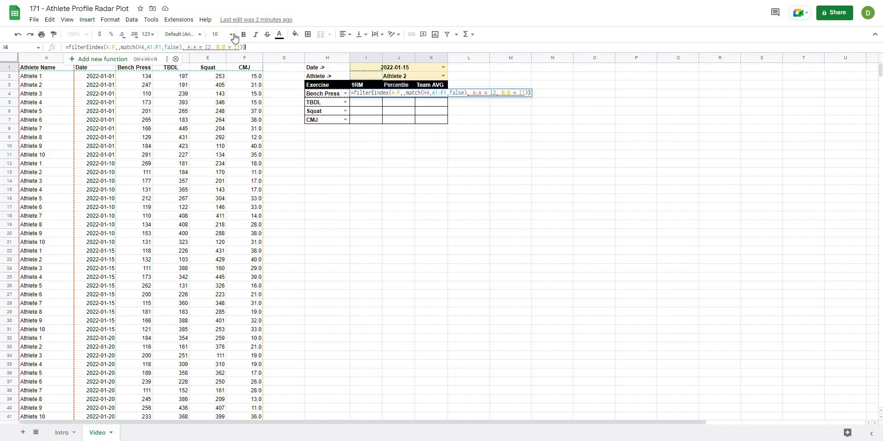
key("BackSpace")
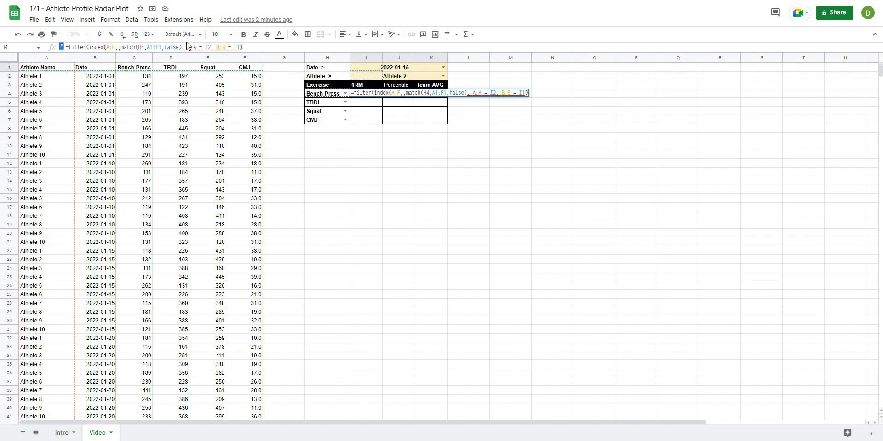
left_click(183, 47)
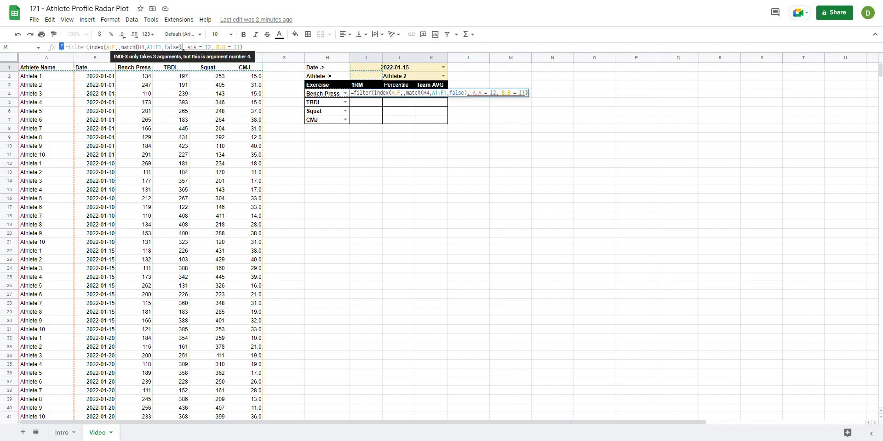
type(")")
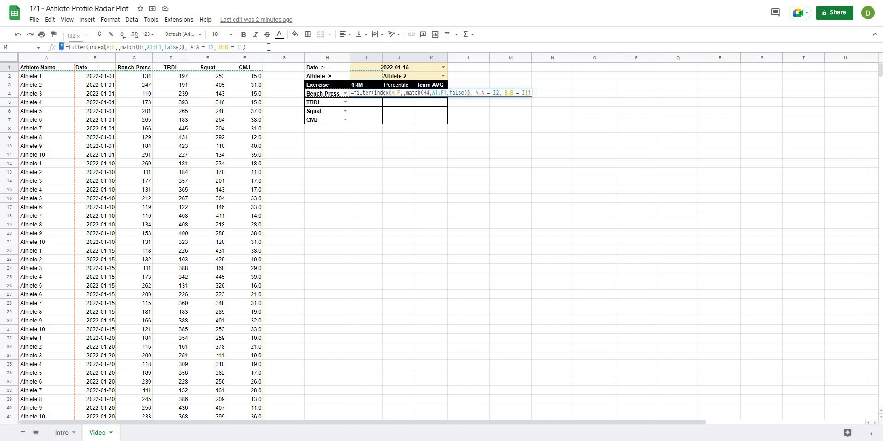
left_click(269, 47)
key("Return")
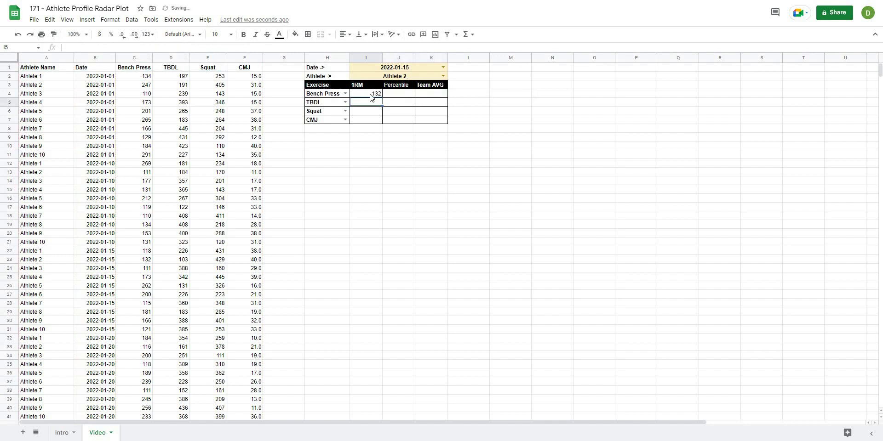
Select the date 2022-01-01 and Athlete 1 from the dropdowns, and compare the 1RM in I4 with the Bench Press data
left_click(370, 94)
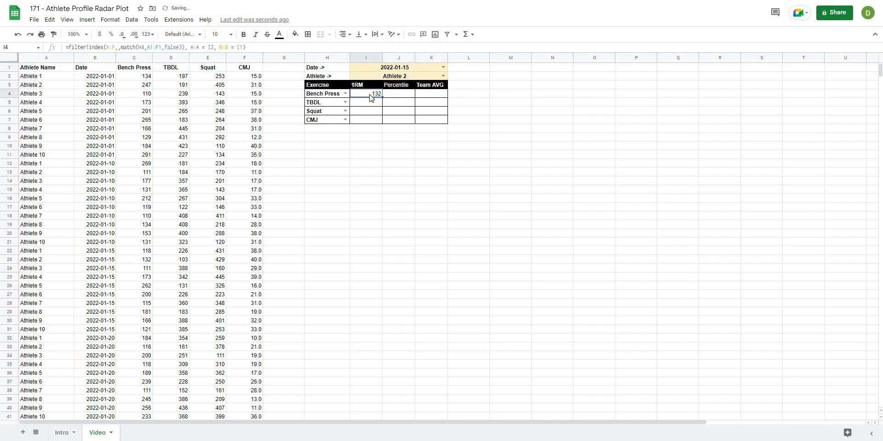
left_click(443, 68)
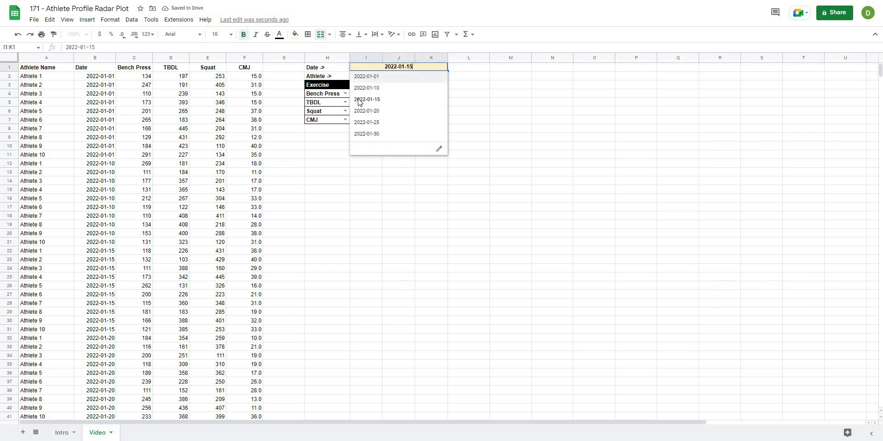
left_click(368, 76)
left_click(443, 76)
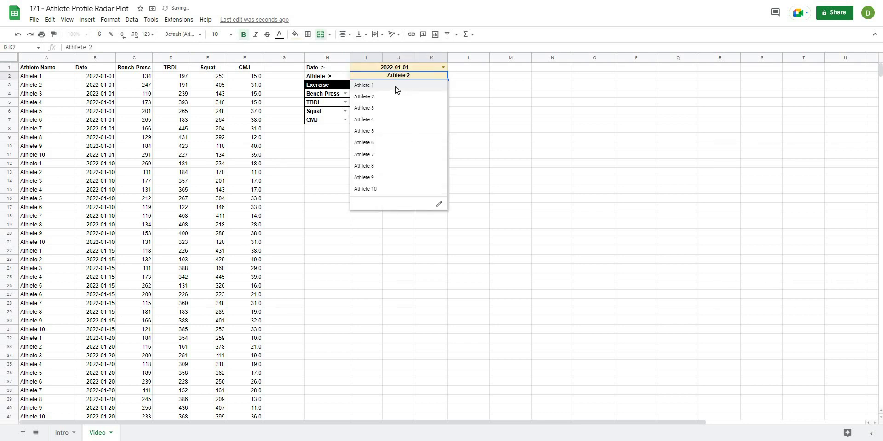
left_click(395, 87)
left_click(373, 96)
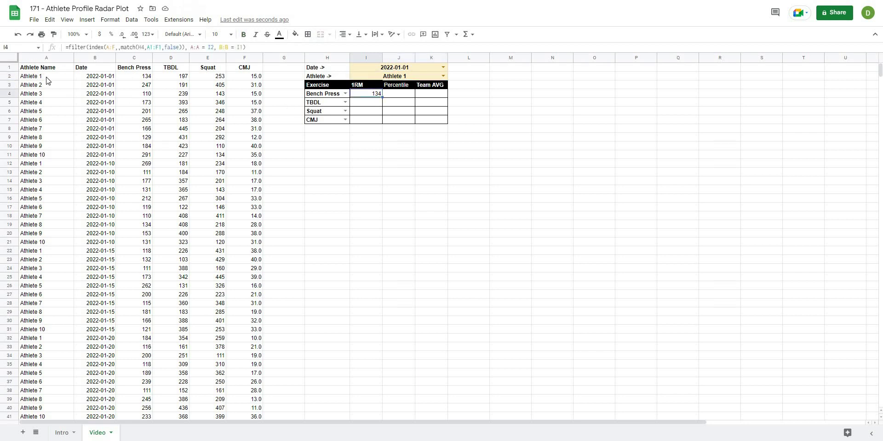
left_click(136, 79)
left_click(366, 154)
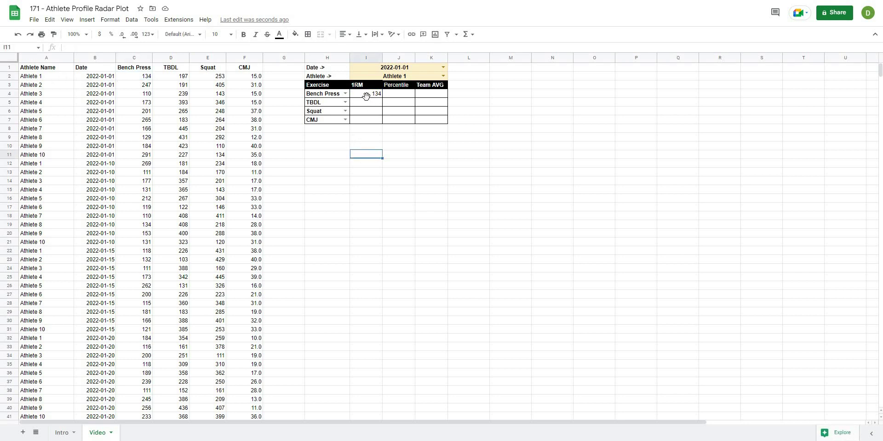
Make the index reference in the I4 formula absolute as $A:$F
left_click(366, 96)
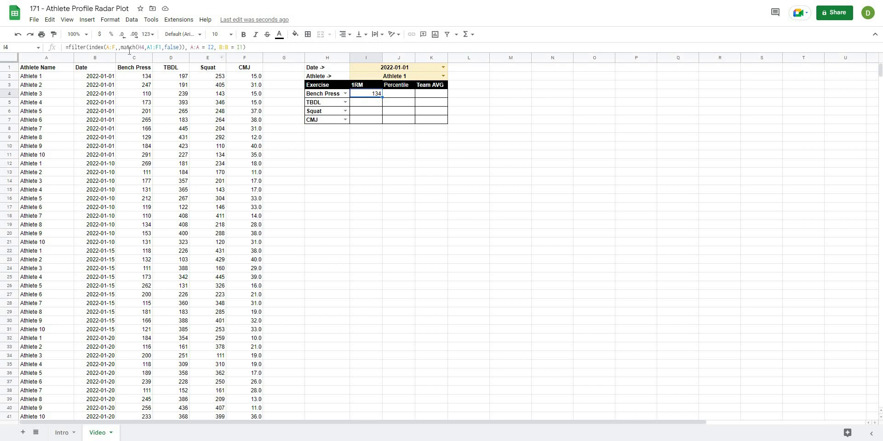
left_click(113, 46)
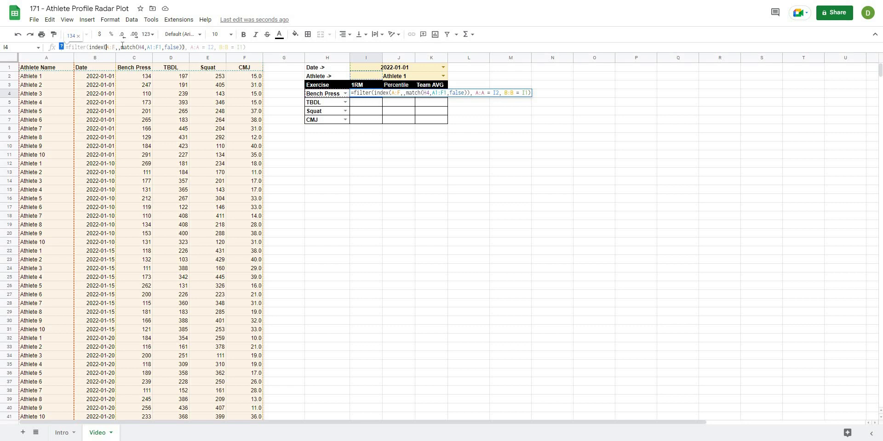
type("$A:")
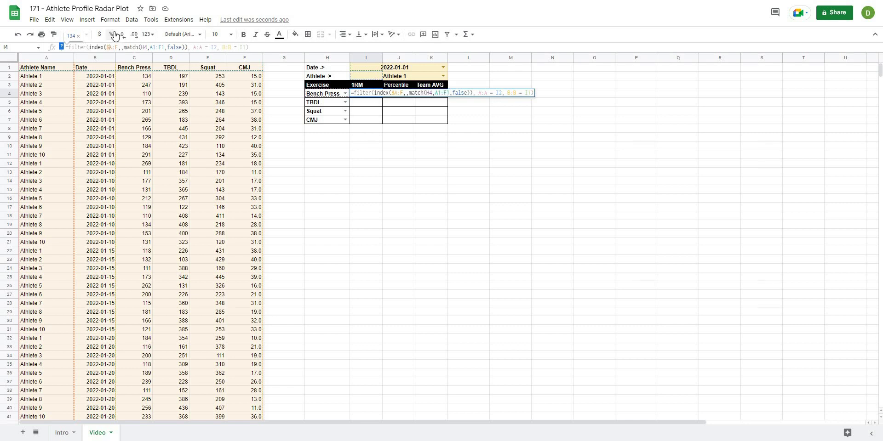
type("$")
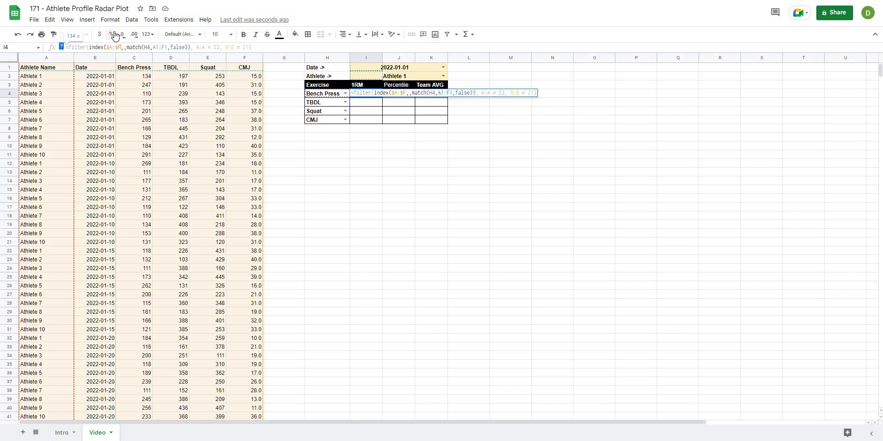
Lock the match references in the I4 formula as $H4 and $A$1:$F$1, leaving the exercise row relative
key("Right")
key("Right")
key("Right")
key("Right")
key("Right")
key("Right")
key("Right")
key("Right")
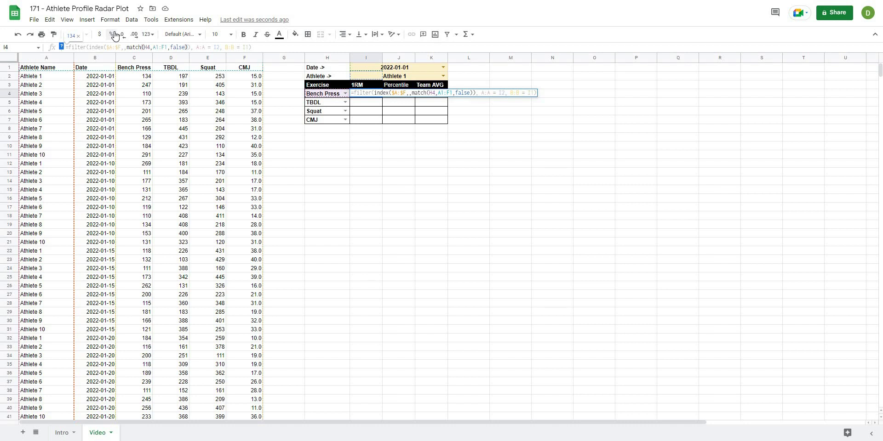
type("$")
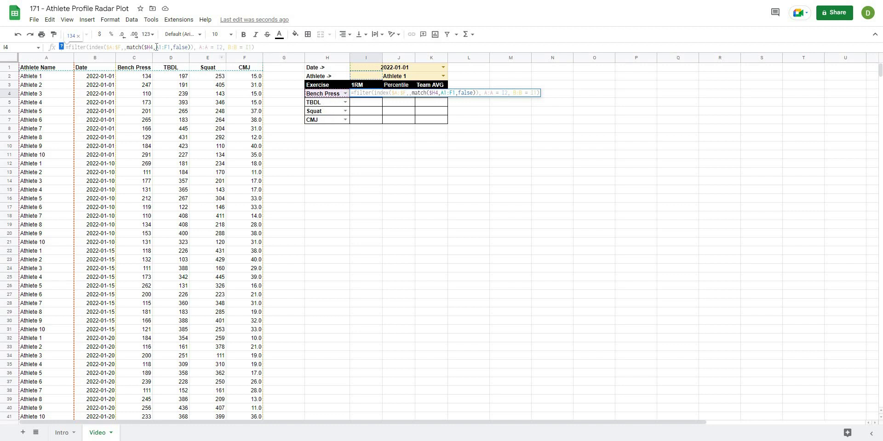
key("Right")
key("Right")
type("$")
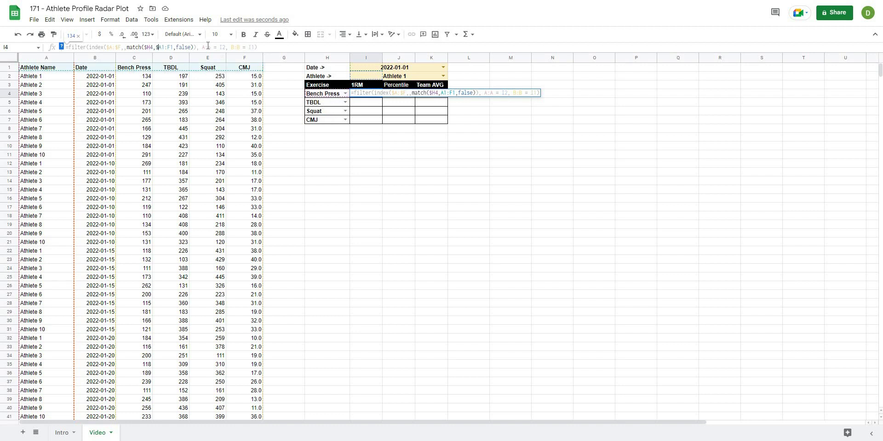
key("Right")
type("$A$")
key("Right")
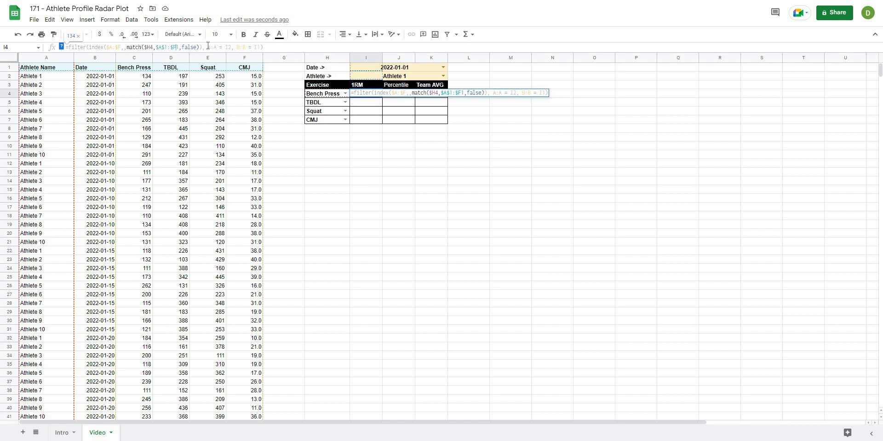
type("$")
Make the athlete condition in the I4 formula absolute as $A:$A = $I$2
key("Right")
key("Right")
key("Right")
key("Right")
key("Right")
key("Right")
key("Right")
key("Right")
key("Right")
key("Right")
key("Right")
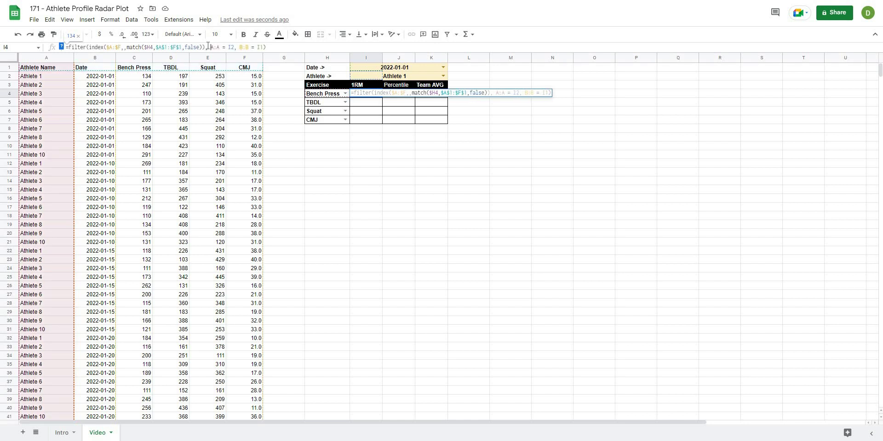
type("$")
key("Right")
type("$")
key("Right")
key("Right")
key("Right")
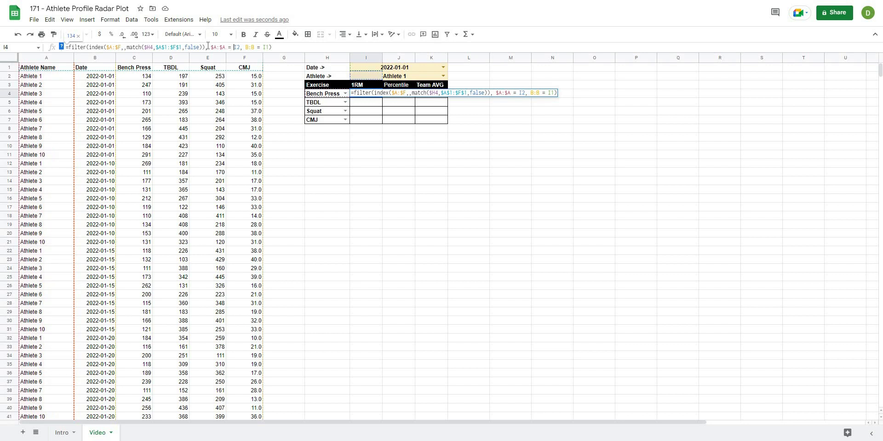
type("$")
key("Right")
type("$")
Make the date condition in the I4 formula absolute as $B:$B = $I$1 and enter the formula
key("Right")
key("Right")
type("$")
key("Right")
type("$")
key("Right")
key("Right")
key("Right")
key("Right")
type("$A")
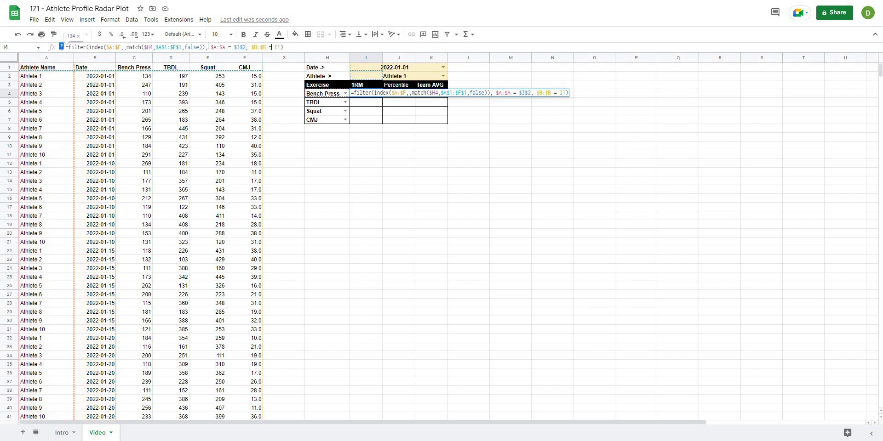
type("$")
key("Right")
type("$")
key("Return")
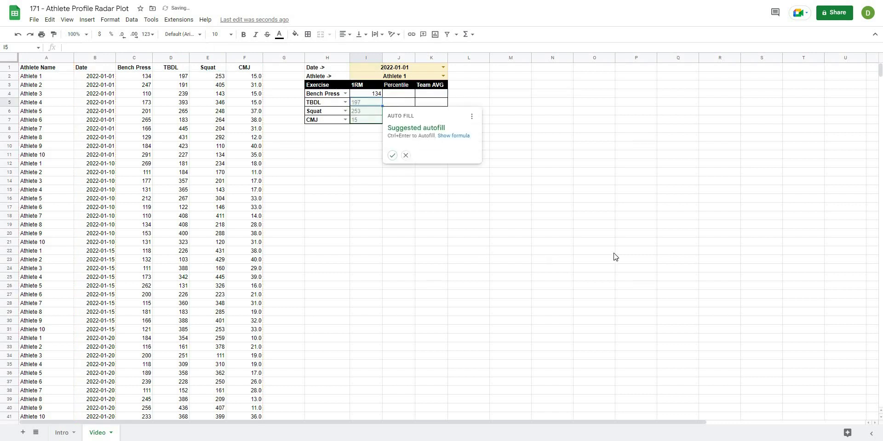
Fill the 1RM formula from I4 down to I7 for TBDL, Squat and CMJ, and check the results against Athlete 1's data row
left_click(595, 251)
left_click(372, 93)
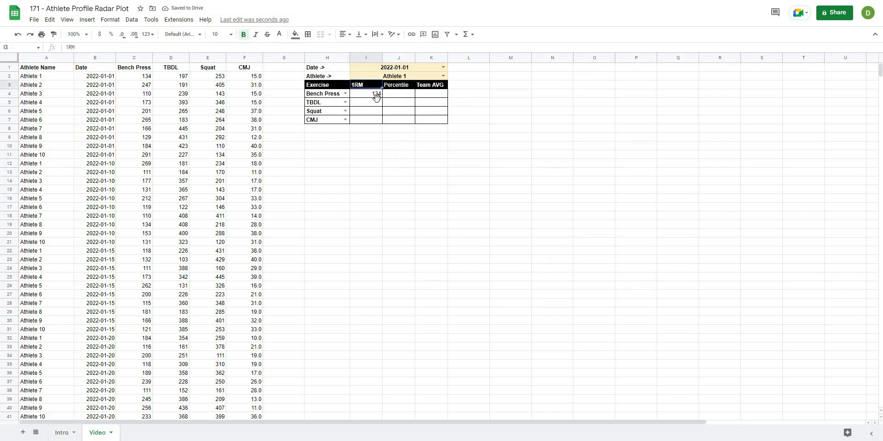
left_click(323, 95)
key("Down")
key("Down")
key("Down")
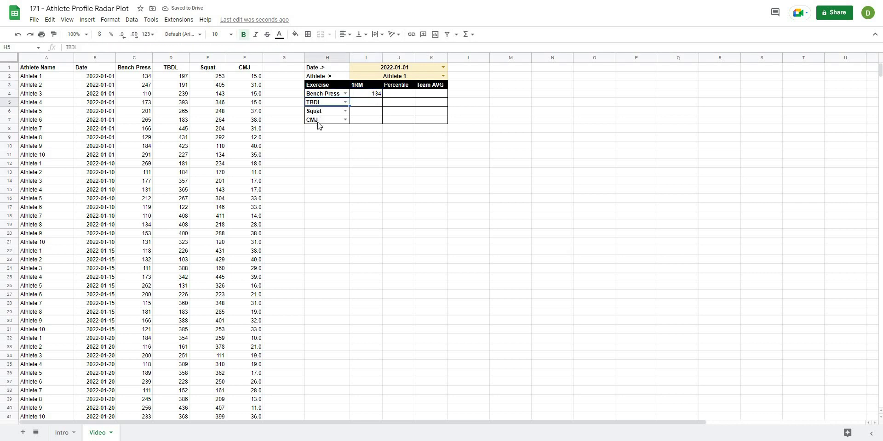
left_click(380, 95)
left_click_drag(384, 97, 380, 119)
left_click(387, 145)
left_click(367, 119)
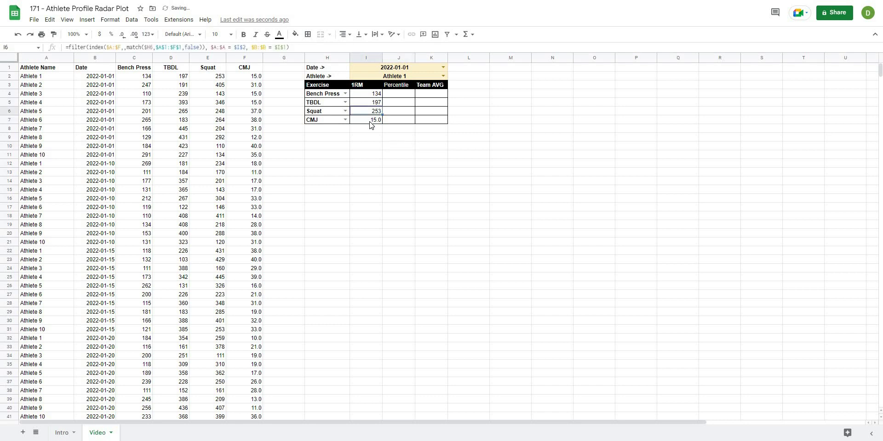
left_click(185, 77)
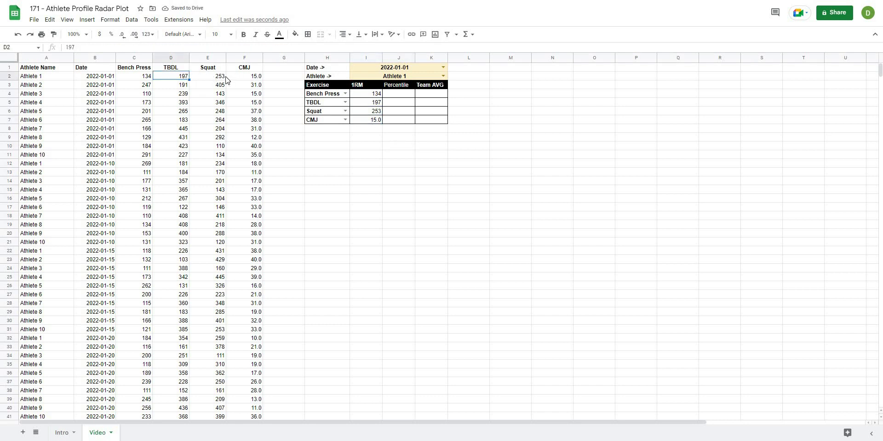
Check the Squat and CMJ results in the 1RM column against Athlete 1's data row for 2022-01-01
key("Right")
key("Right")
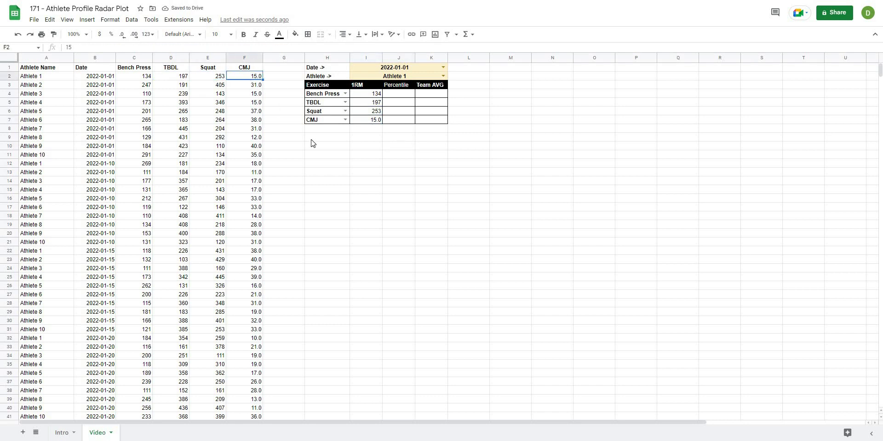
left_click(317, 149)
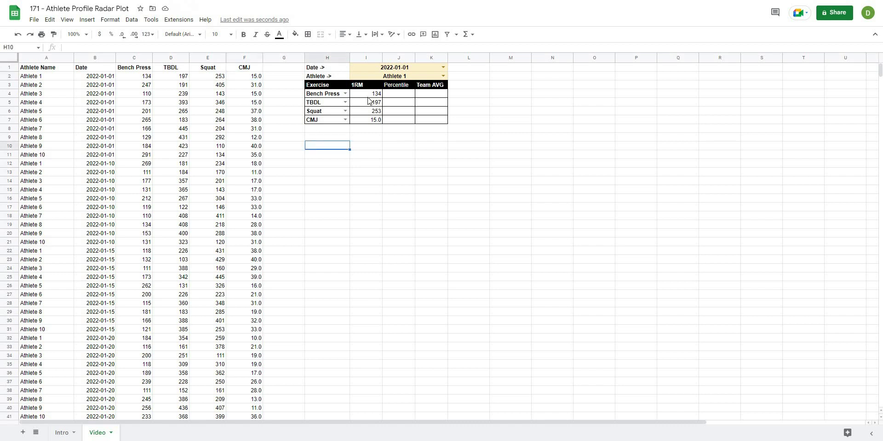
Make the Percentile header in J3 bold
left_click(396, 85)
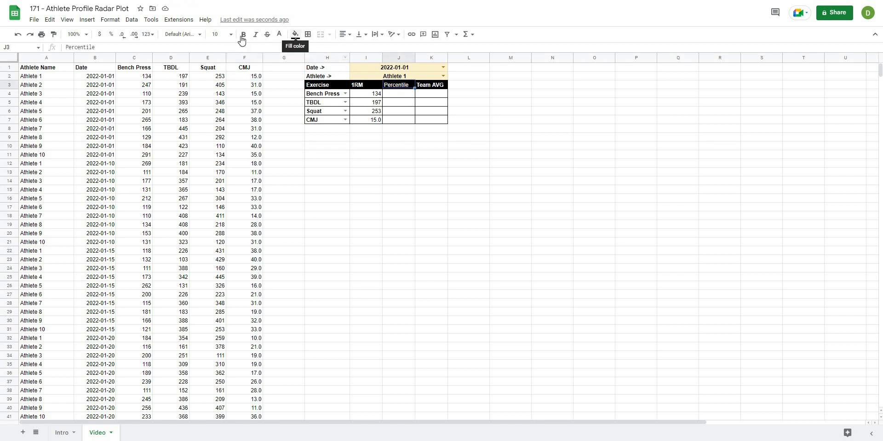
key("ctrl+b")
left_click(307, 206)
Copy the 1RM filter formula from I4 without its leading equals sign, leaving the cell unchanged
left_click(385, 94)
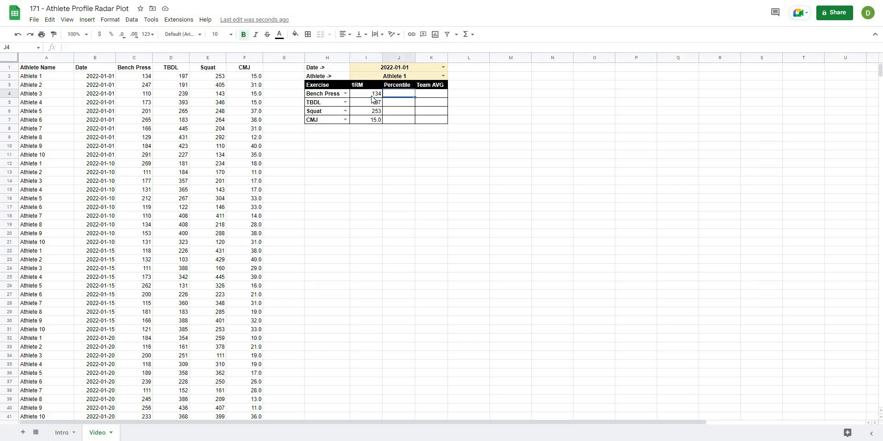
key("Left")
left_click(291, 47)
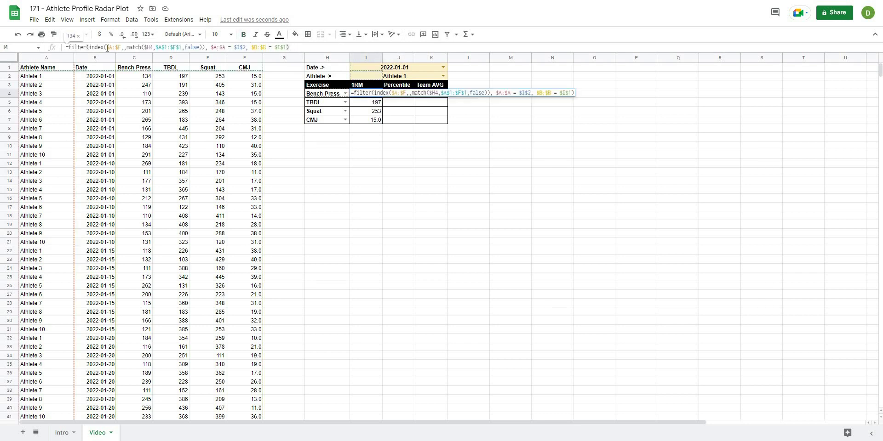
left_click_drag(289, 47, 68, 47)
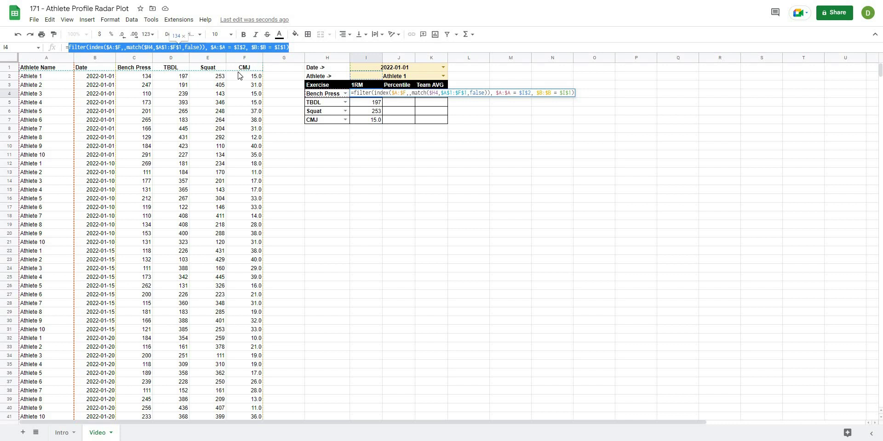
key("Escape")
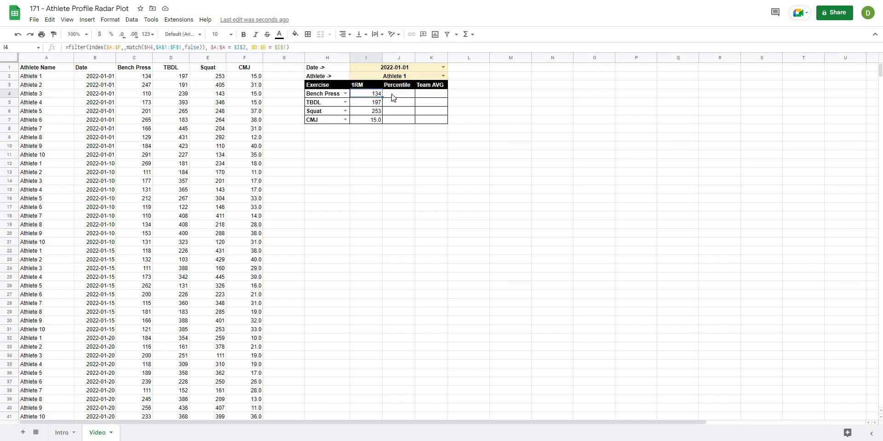
Start a percentrank formula in J4 with the copied filter expression as its data, enlarging the formula bar for more room
key("Right")
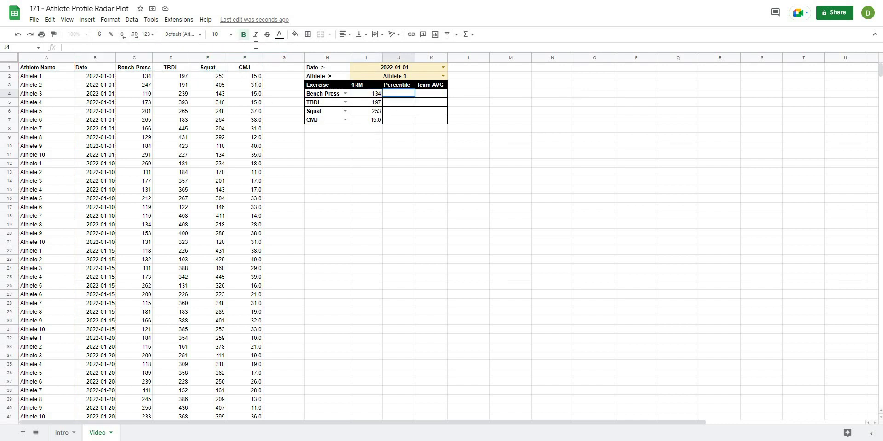
type("=")
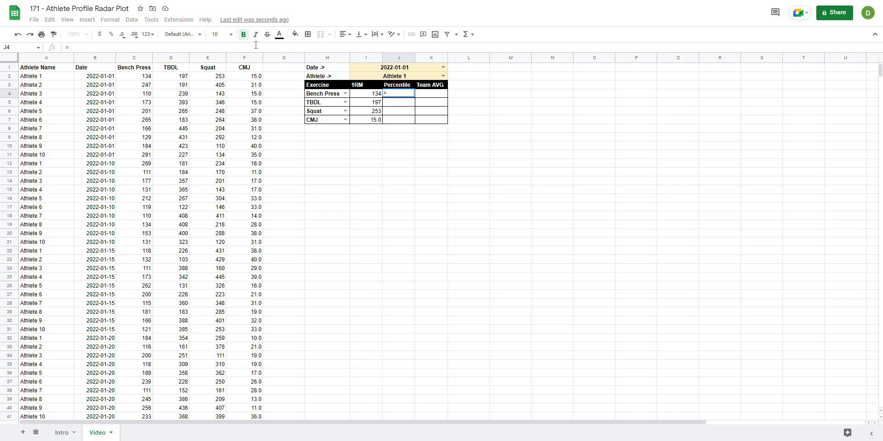
type("percentra")
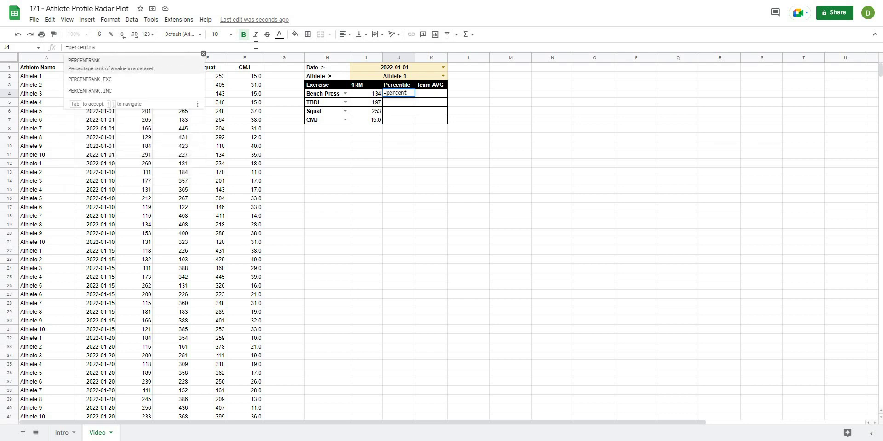
type("nk(")
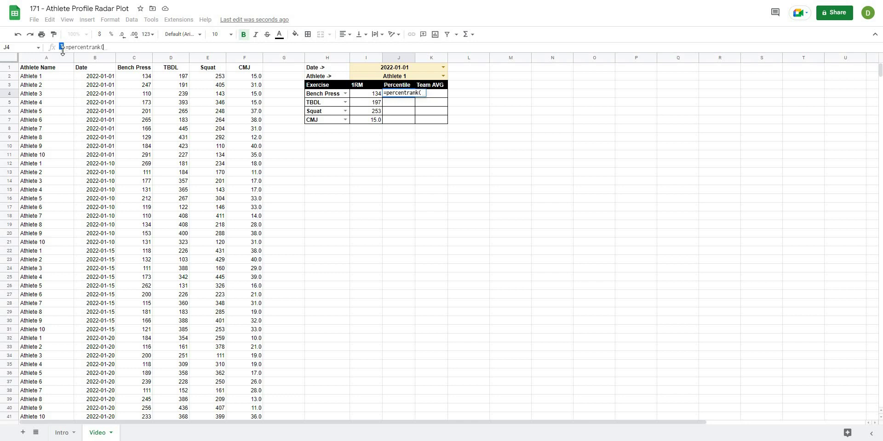
left_click(61, 47)
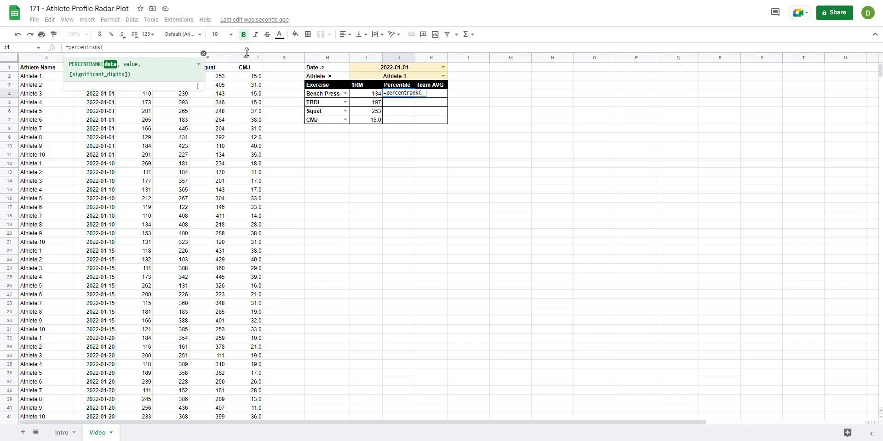
left_click_drag(246, 52, 247, 107)
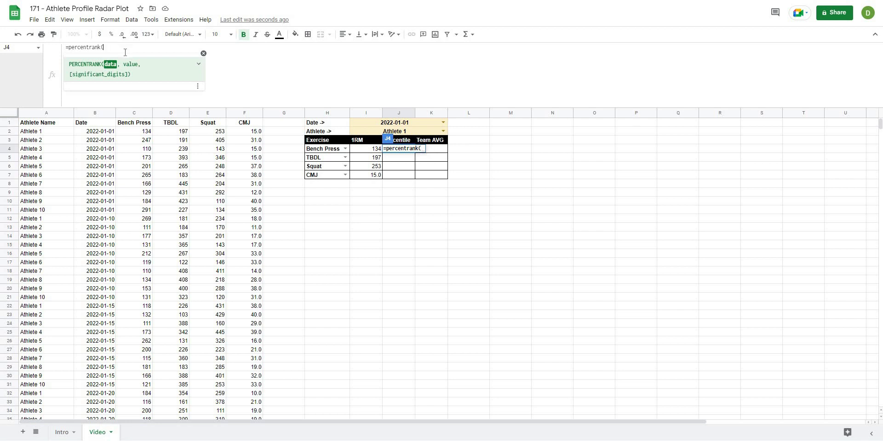
type("filter(index($A:$F,,match($H4,$A$1:$F$1,false)), $A:$A = $I$2, $B:$B = $I$1)")
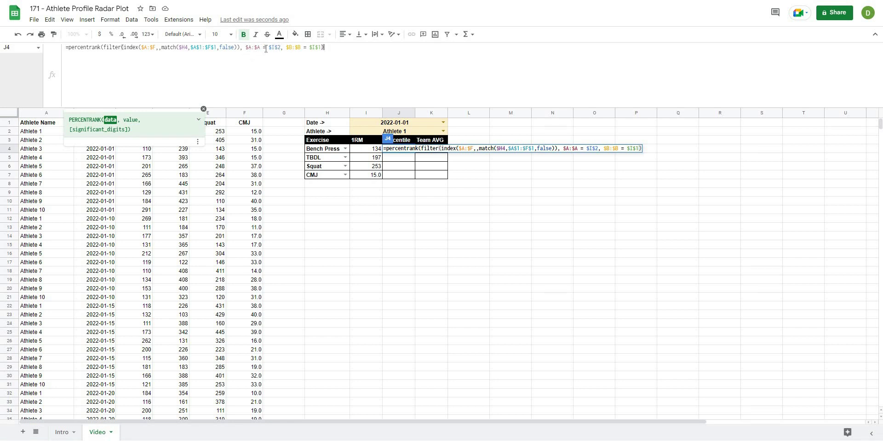
Replace the athlete and date conditions in the J4 filter with the single condition $A:$A <> ""
key("shift+Right")
key("shift+Right")
key("shift+Right")
key("shift+Right")
key("shift+Right")
key("shift+Right")
key("shift+Right")
key("shift+Right")
key("shift+Right")
key("shift+Right")
key("shift+Right")
key("shift+Right")
key("shift+Right")
key("shift+Right")
key("shift+Right")
key("shift+Right")
key("shift+Right")
key("shift+Right")
key("shift+Right")
key("BackSpace")
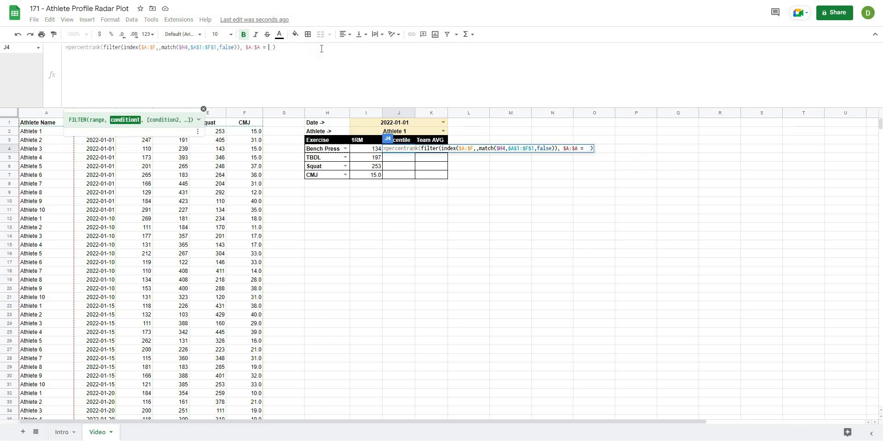
key("BackSpace")
type("<> \"\"")
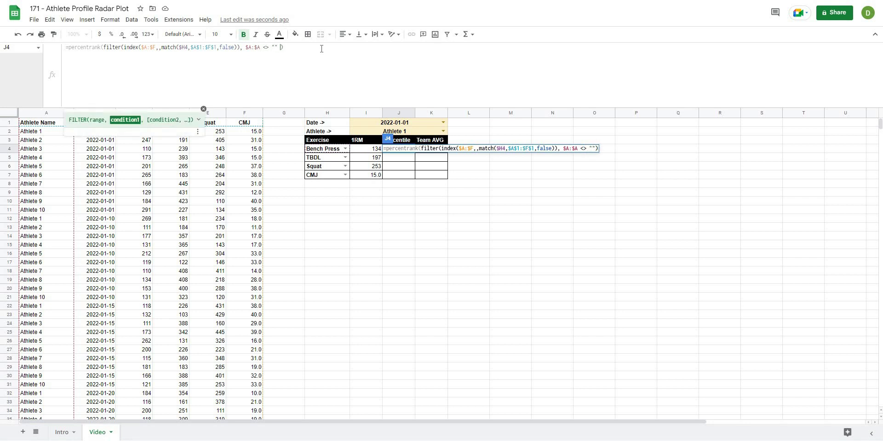
key("Delete")
left_click(285, 44)
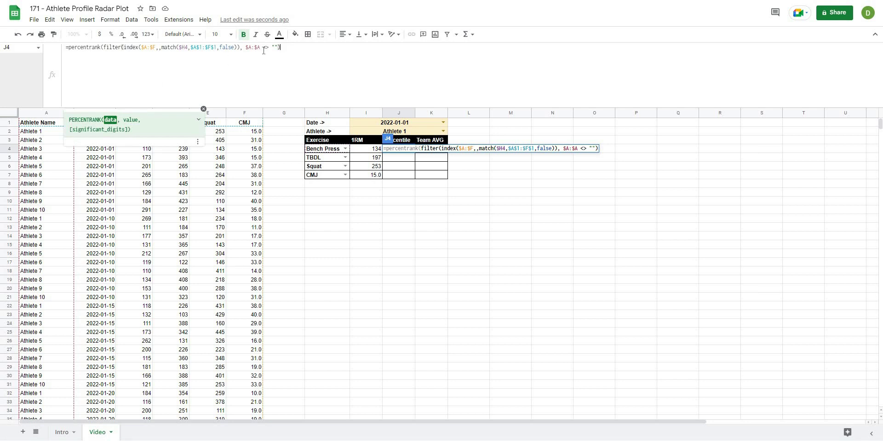
Complete the J4 percentile formula with I4 as the ranked value, multiply it by 100, and fill it down to J7
type(",")
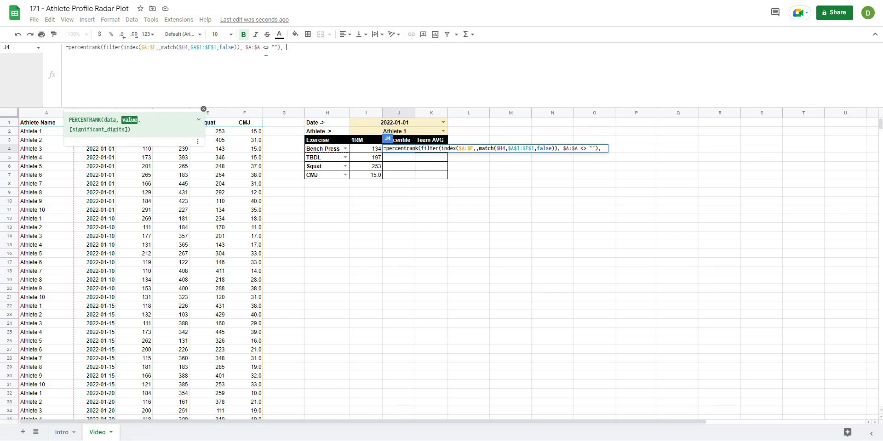
left_click(371, 150)
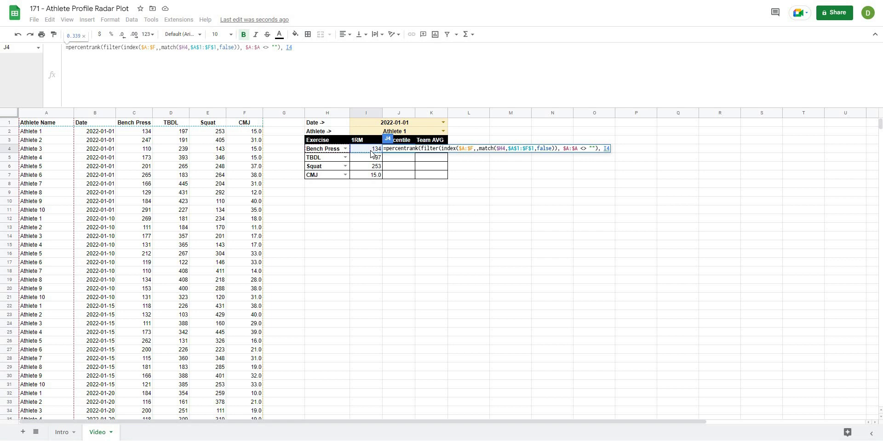
type(")")
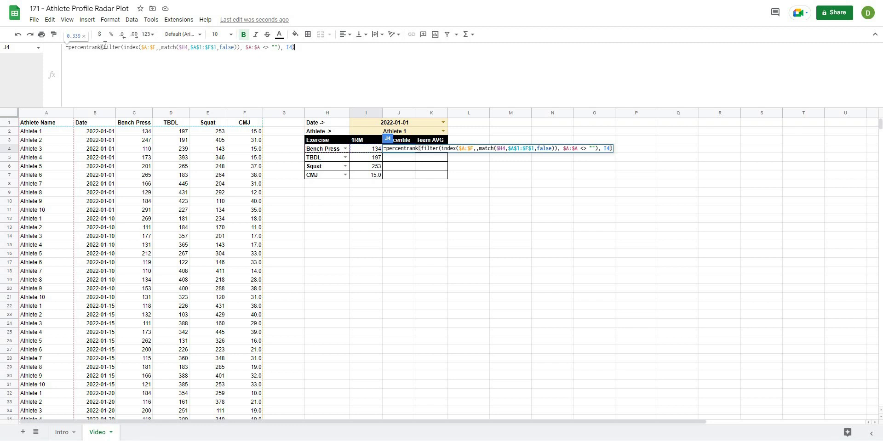
left_click(290, 47)
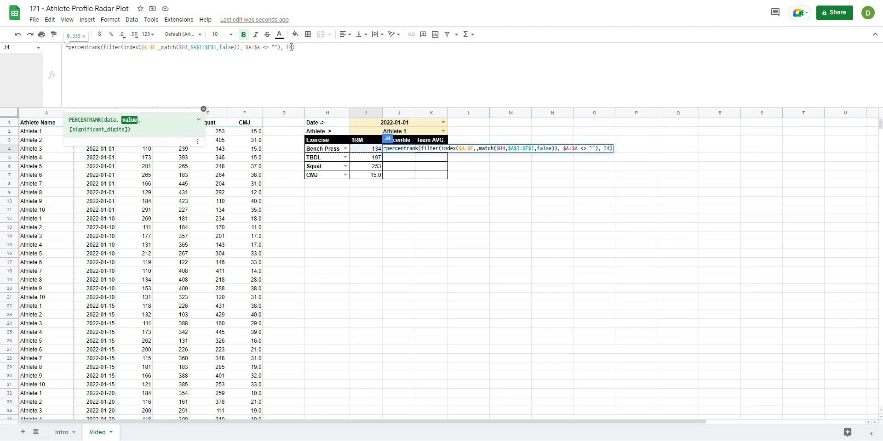
double_click(288, 48)
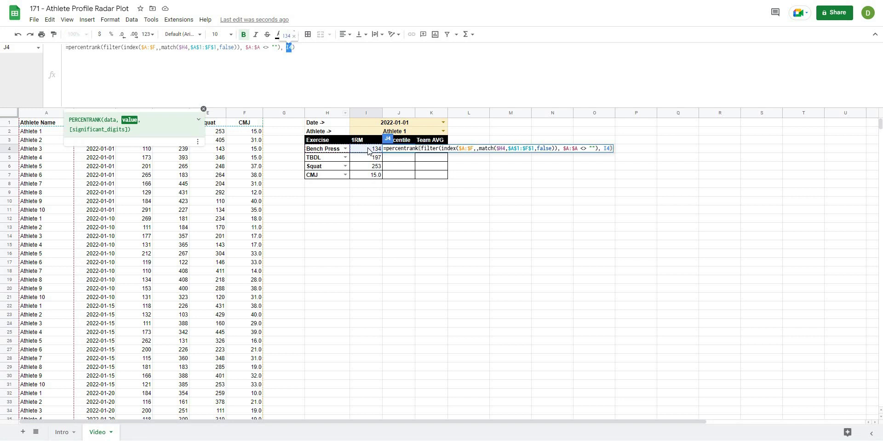
left_click(311, 56)
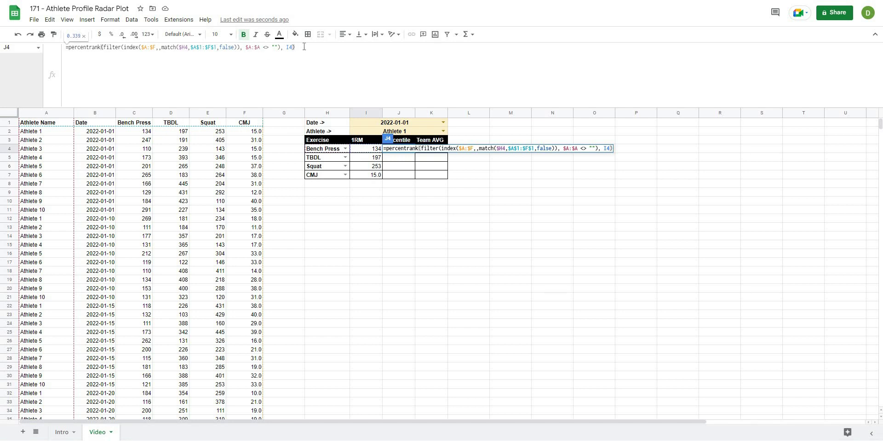
type("* 100")
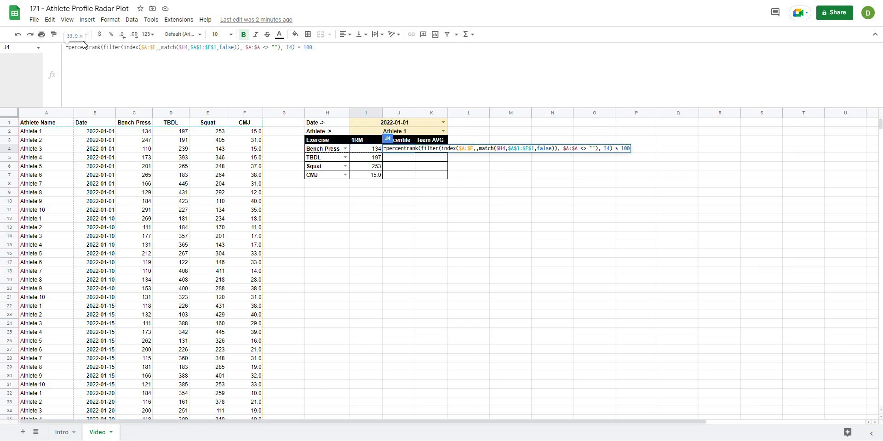
key("Return")
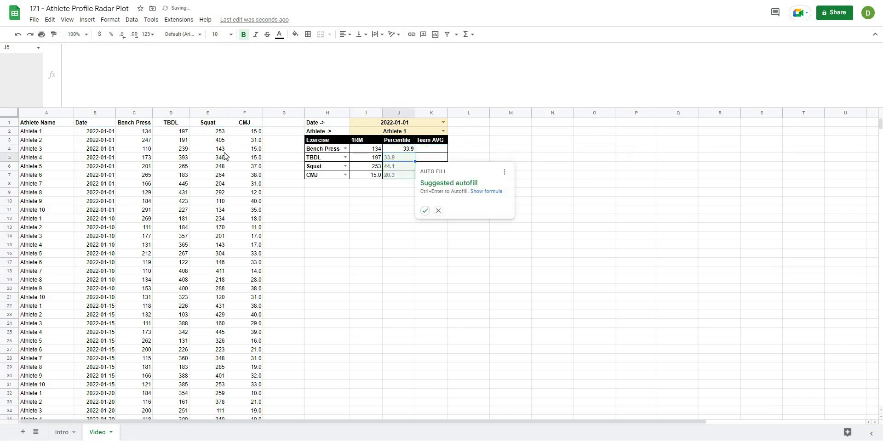
left_click(426, 211)
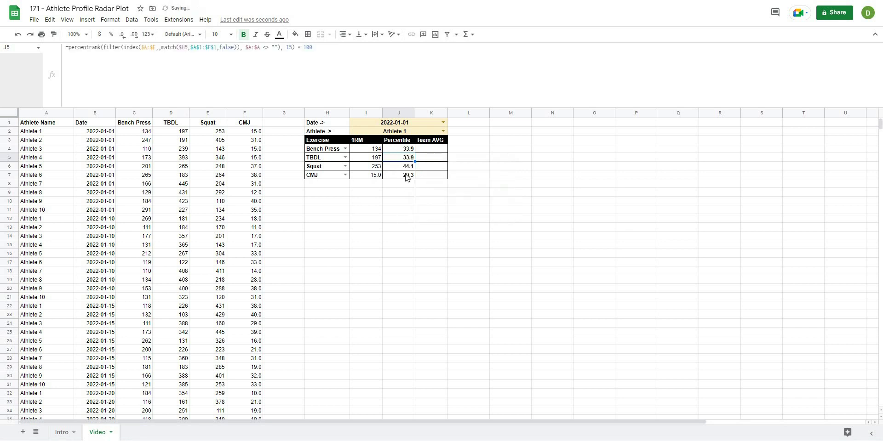
Test the percentile formulas by setting the date to 2022-01-20 and the athlete to Athlete 8
left_click(443, 122)
left_click(416, 166)
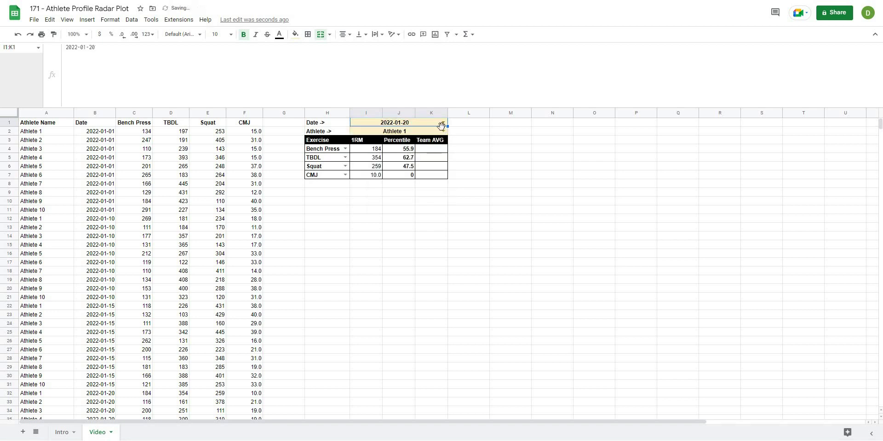
left_click(444, 131)
left_click(389, 225)
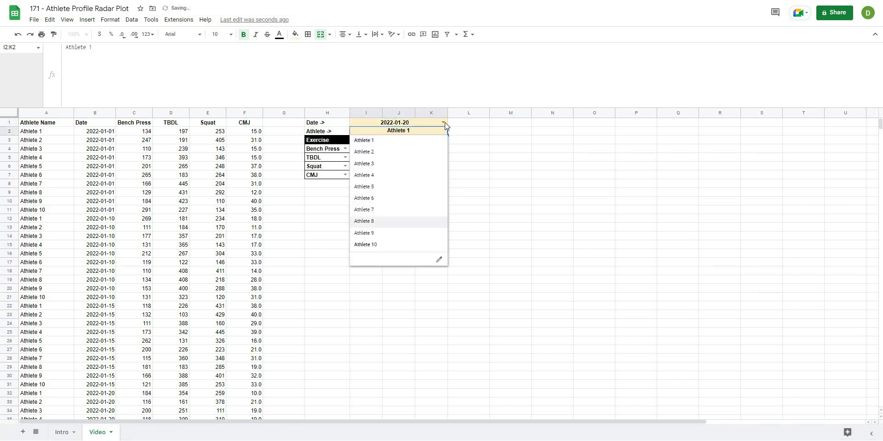
Set the athlete to Athlete 2 and the date to 2022-01-01
left_click(443, 131)
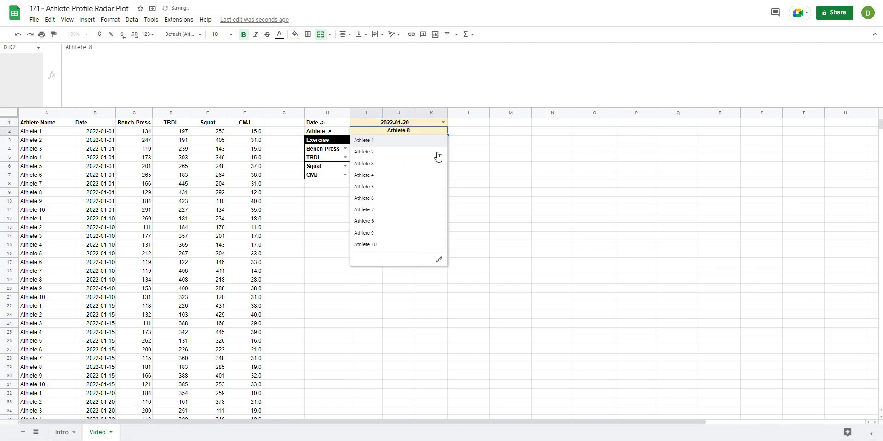
left_click(370, 152)
left_click(443, 123)
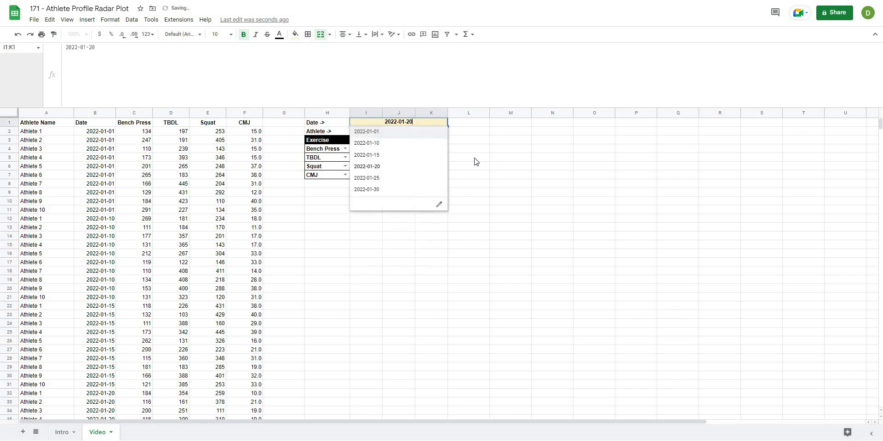
left_click(367, 132)
left_click(501, 166)
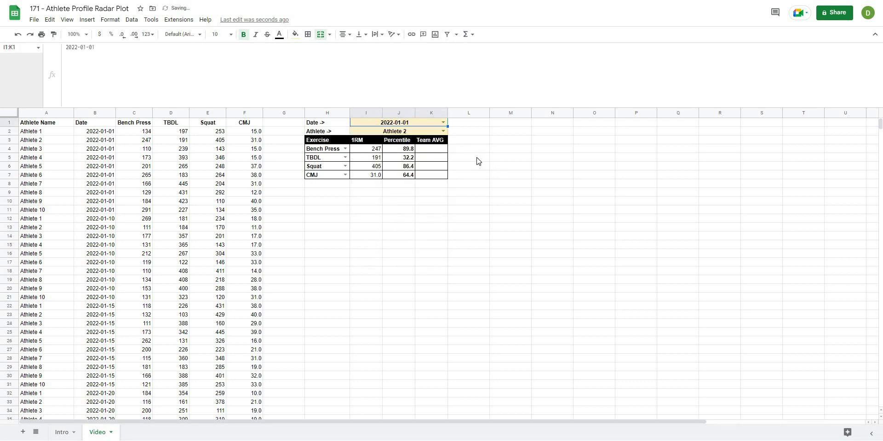
Copy the full percentile formula from J4 and paste it into K4 as the starting point for the Team AVG formula
left_click(404, 156)
left_click(431, 149)
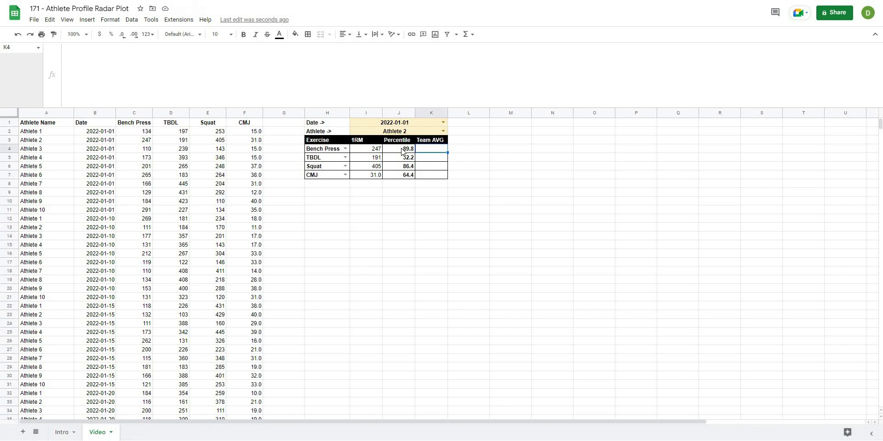
left_click(401, 148)
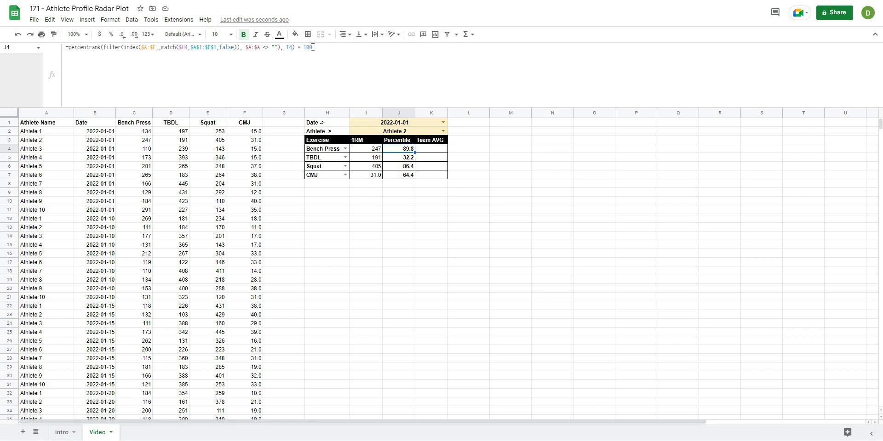
left_click_drag(314, 47, 59, 45)
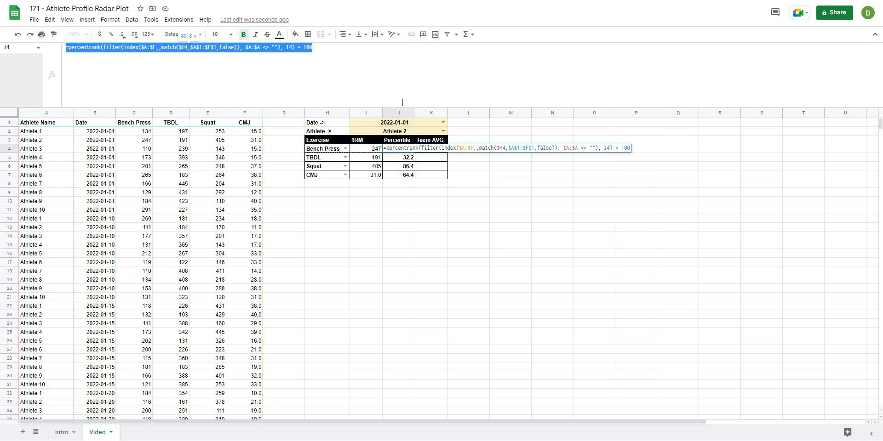
key("ctrl+c")
key("Escape")
left_click(440, 151)
left_click(106, 50)
key("ctrl+v")
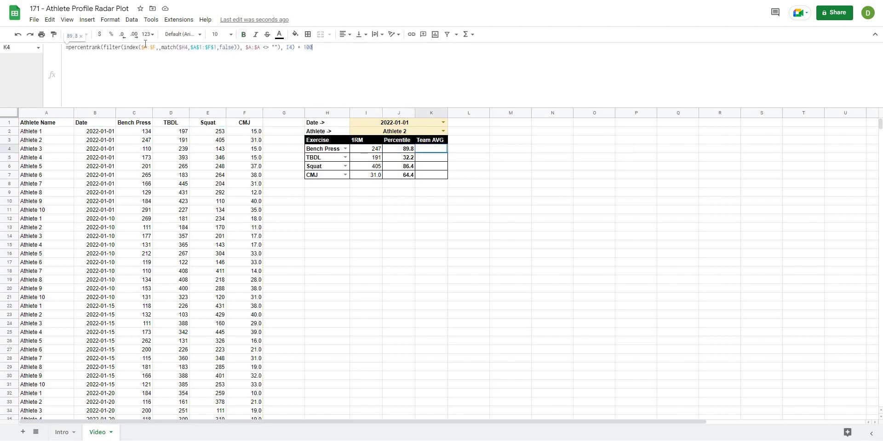
Replace I4 in the K4 formula with the AVERAGE of the same filtered exercise data, and fill the formula down to K7
left_click_drag(103, 47, 281, 47)
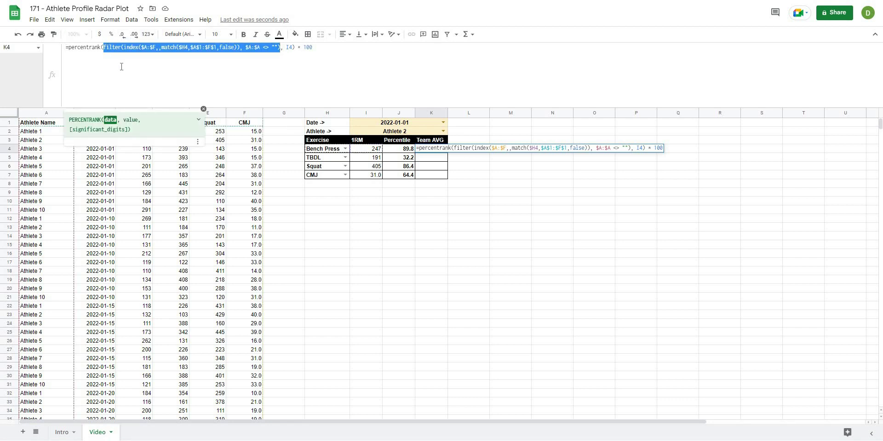
double_click(290, 48)
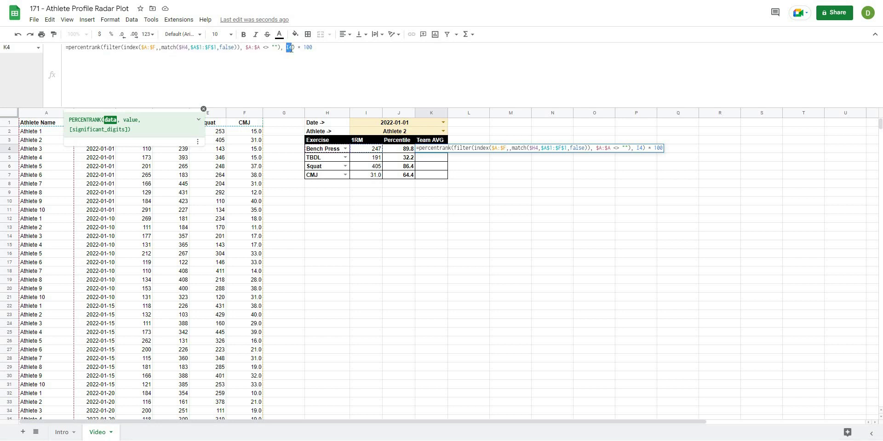
key("ctrl+v")
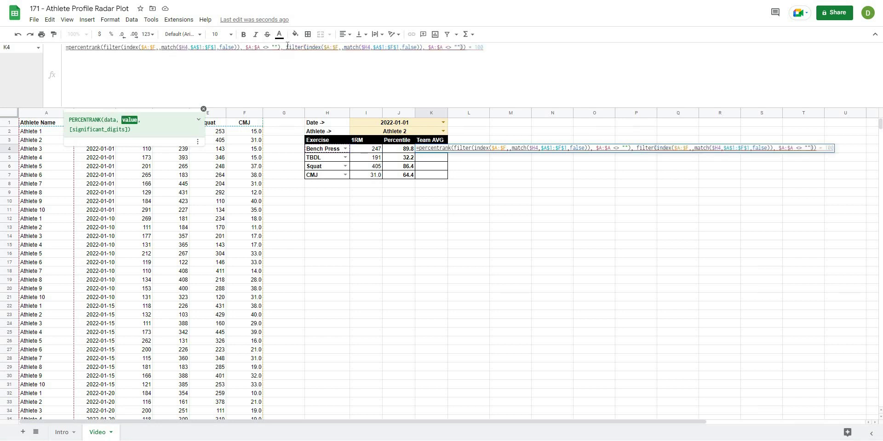
type("average")
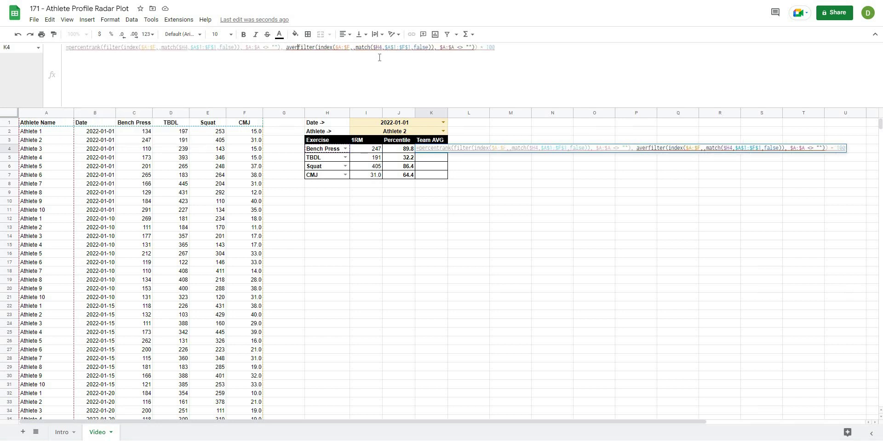
type("(")
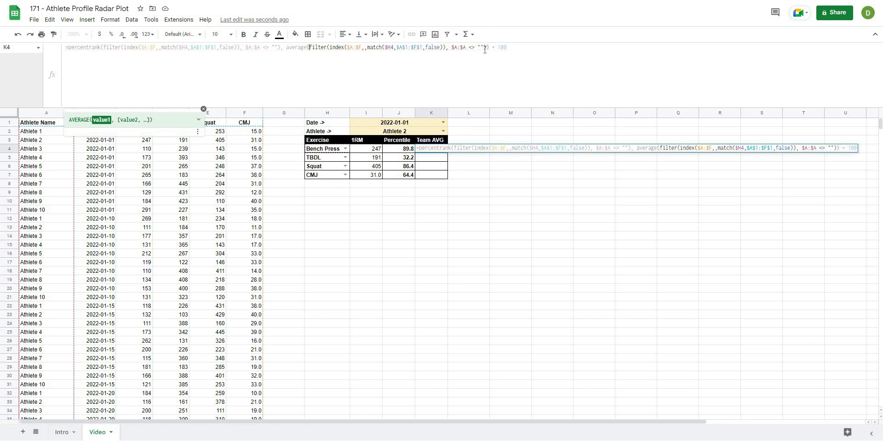
left_click(486, 46)
type(")")
left_click(130, 47)
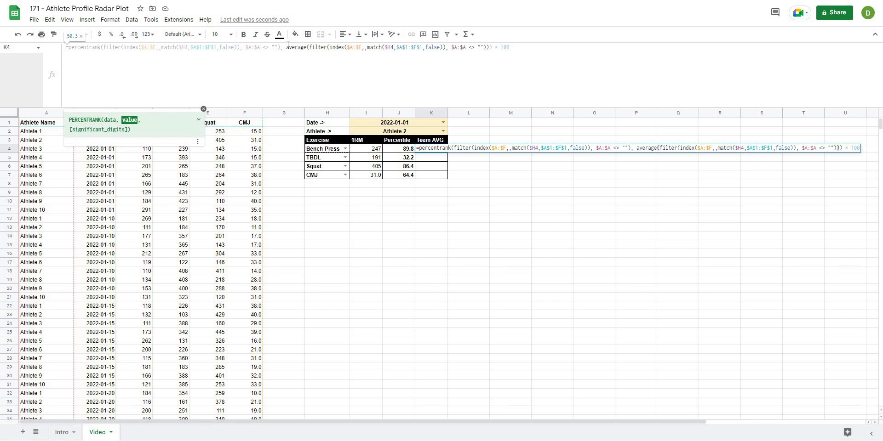
left_click(523, 48)
key("Return")
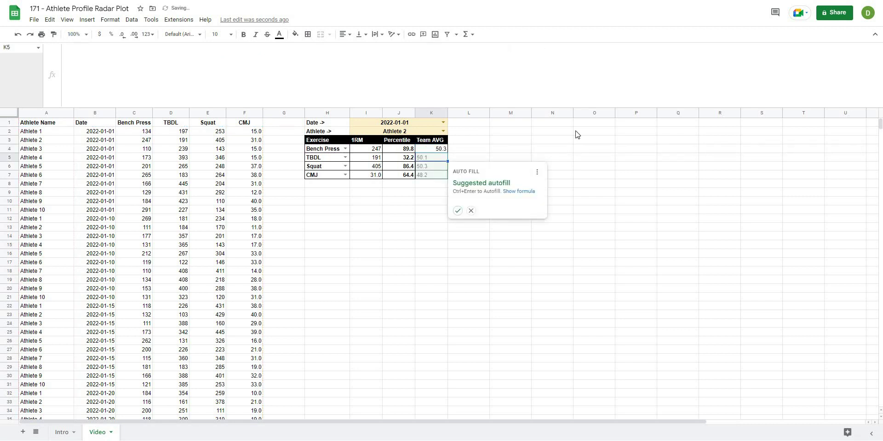
key("ctrl+Return")
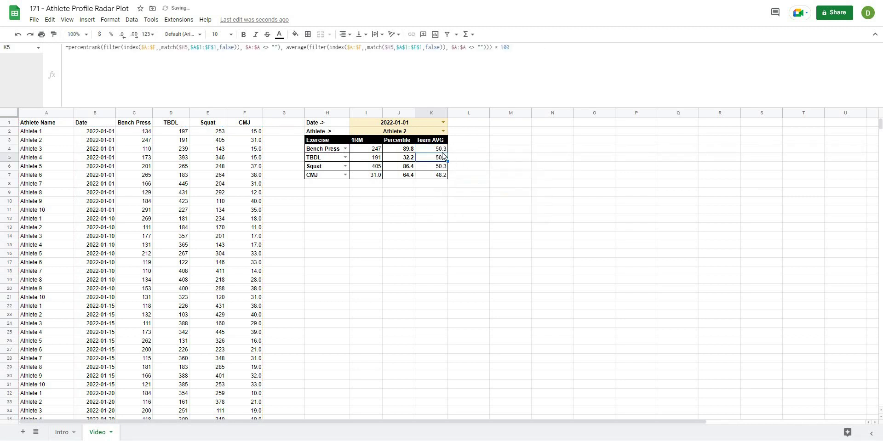
Review the Bench Press formulas for 1RM, Percentile and Team AVG in row 4
key("Up")
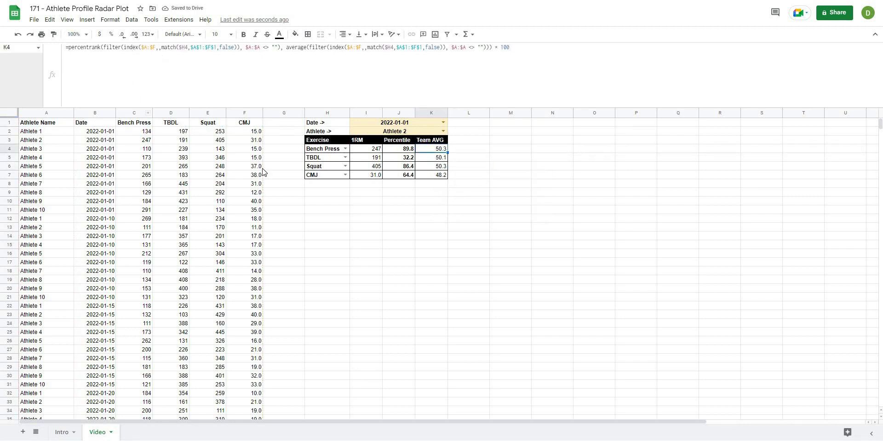
key("Left")
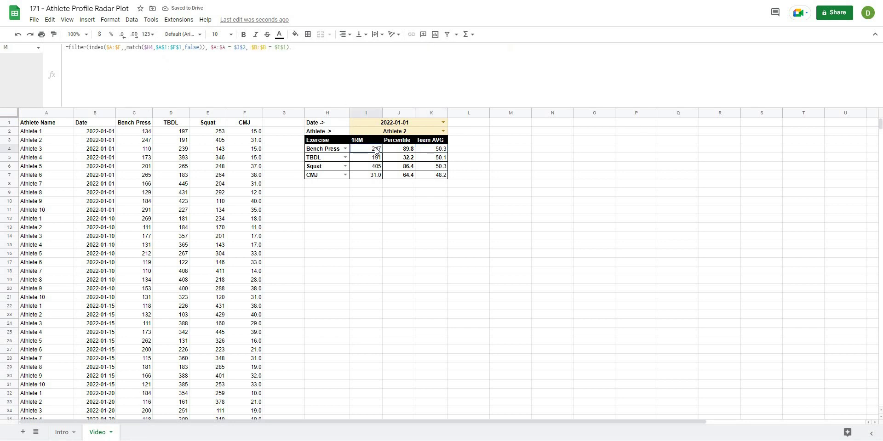
left_click(437, 148)
left_click(428, 219)
left_click(398, 150)
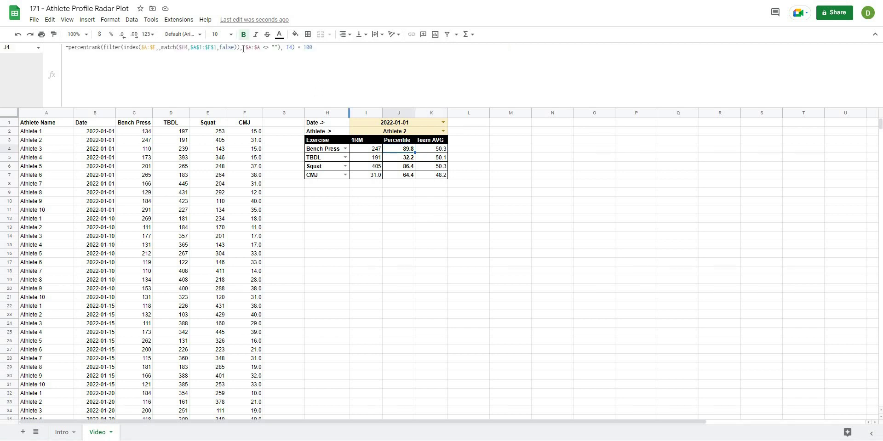
left_click(468, 178)
Insert a chart from the Exercise and Percentile columns, H3:H7 and J3:J7
left_click_drag(316, 144, 317, 179)
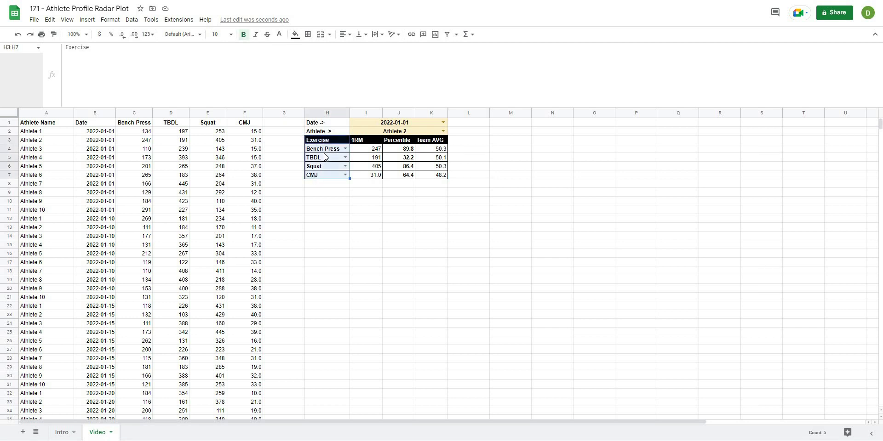
left_click(326, 201)
left_click_drag(317, 139, 322, 176)
left_click_drag(404, 143, 406, 178, "ctrl")
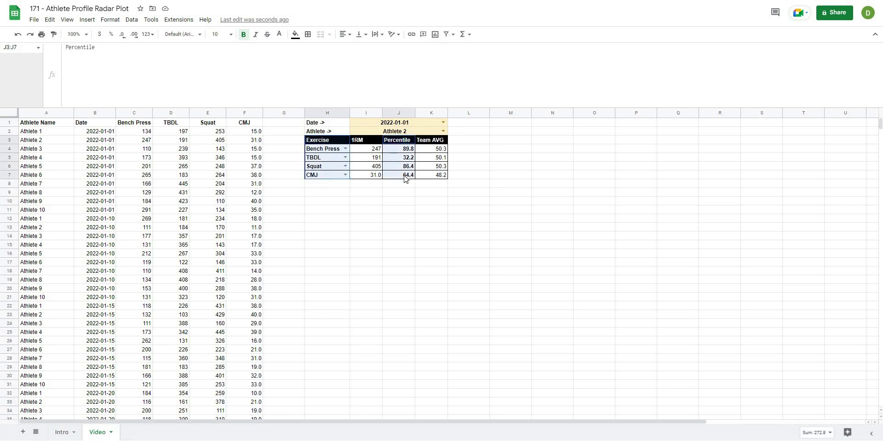
left_click_drag(359, 106, 363, 35)
left_click(88, 19)
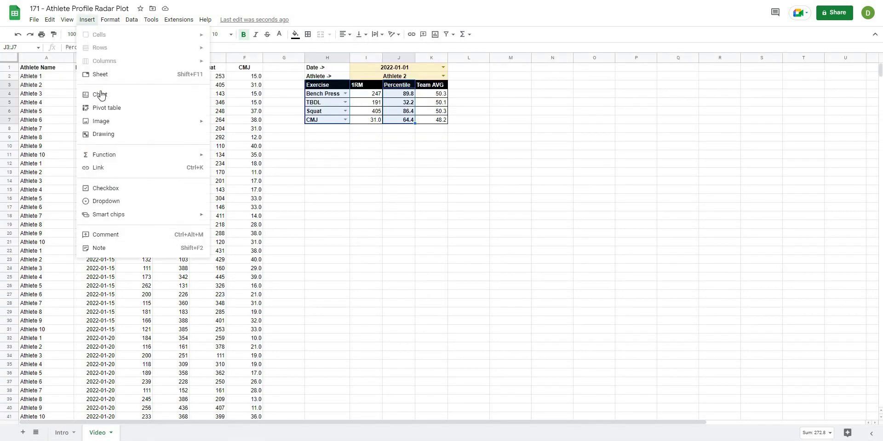
left_click(100, 95)
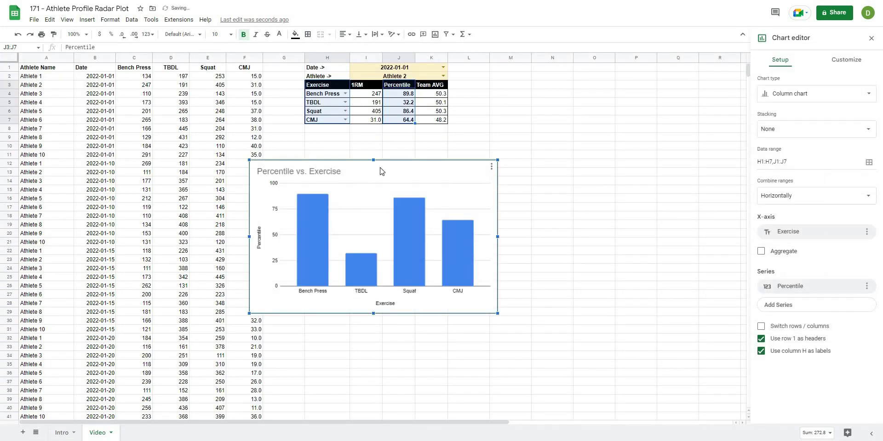
Move the chart directly below the results table and change its type to a radar chart
left_click_drag(443, 144, 443, 144)
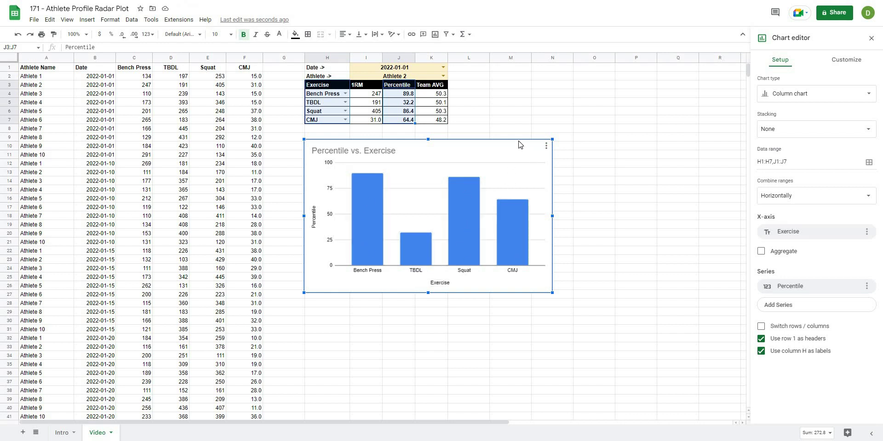
left_click(774, 97)
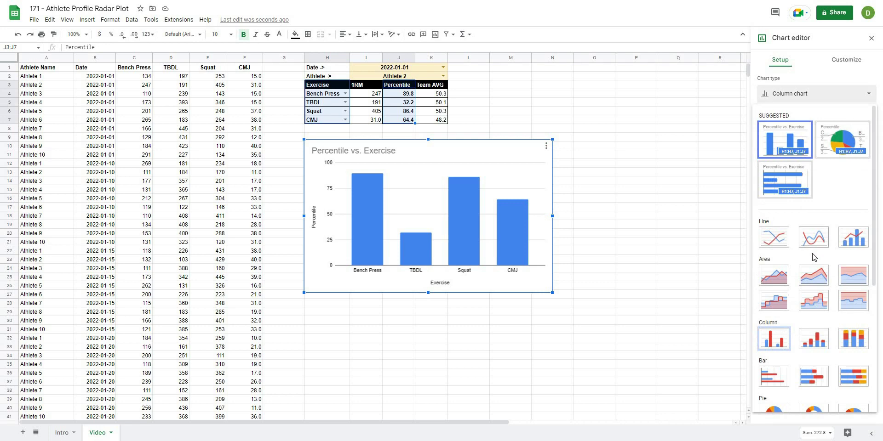
scroll(813, 258, "down", 3)
left_click(854, 319)
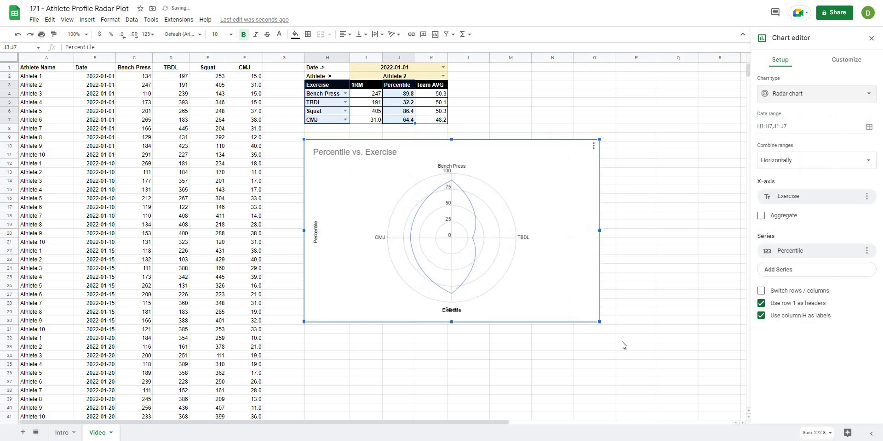
Delete the Percentile and Exercise axis titles from the radar chart
left_click(454, 331)
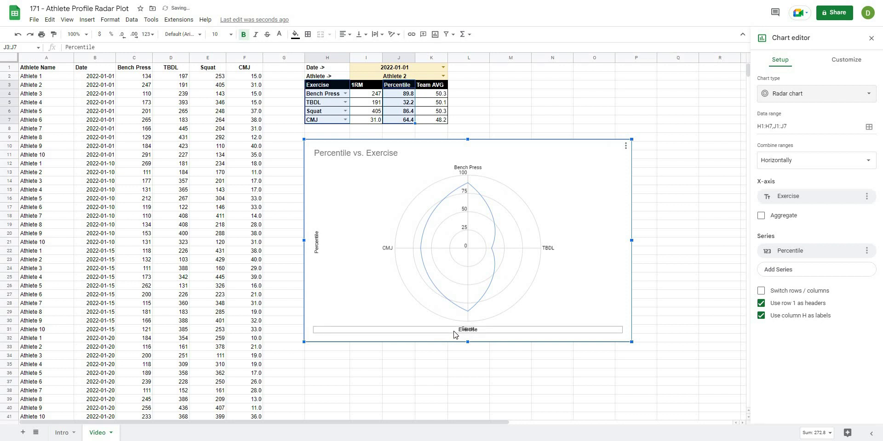
left_click(314, 241)
left_click(316, 242)
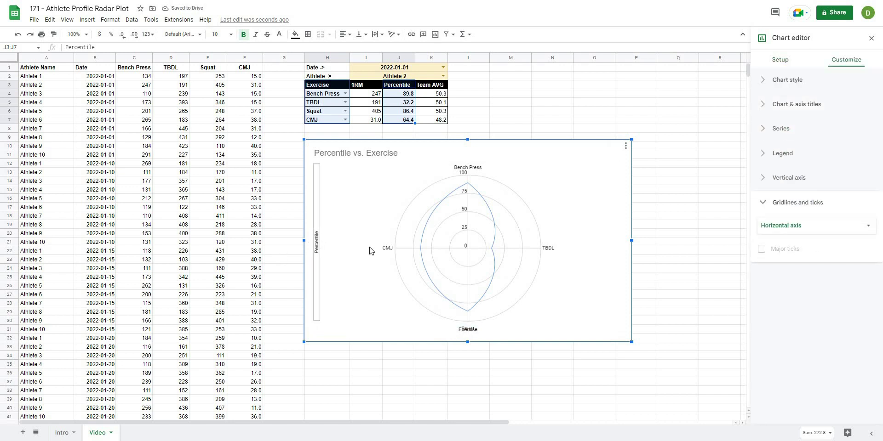
left_click(452, 331)
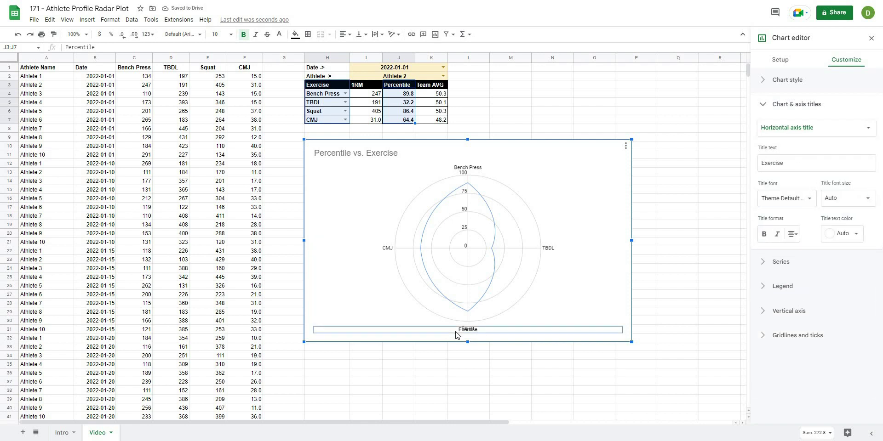
key("Delete")
left_click(434, 358)
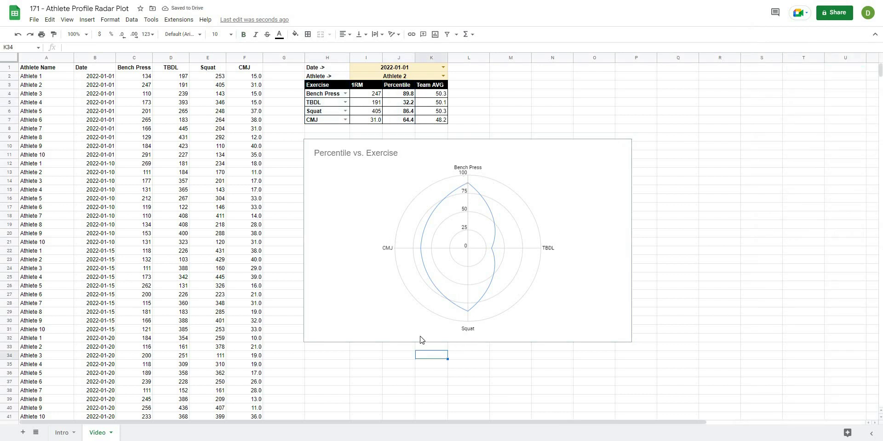
Shrink the radar chart slightly from its lower corner, keeping it aligned with column H
double_click(362, 201)
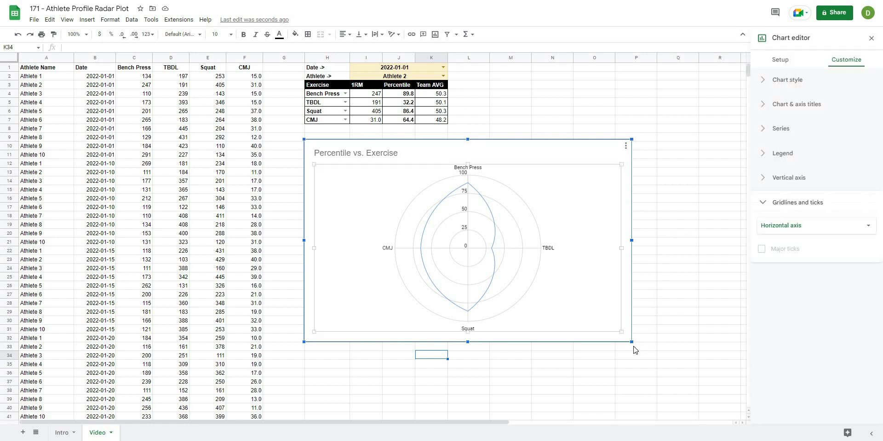
left_click_drag(630, 341, 600, 324)
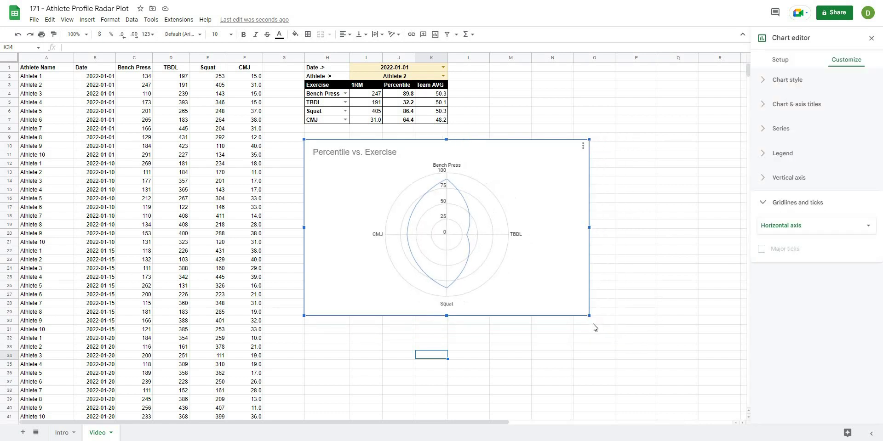
left_click(620, 259)
Turn off Smooth and turn on Maximize in the radar chart's style
double_click(560, 194)
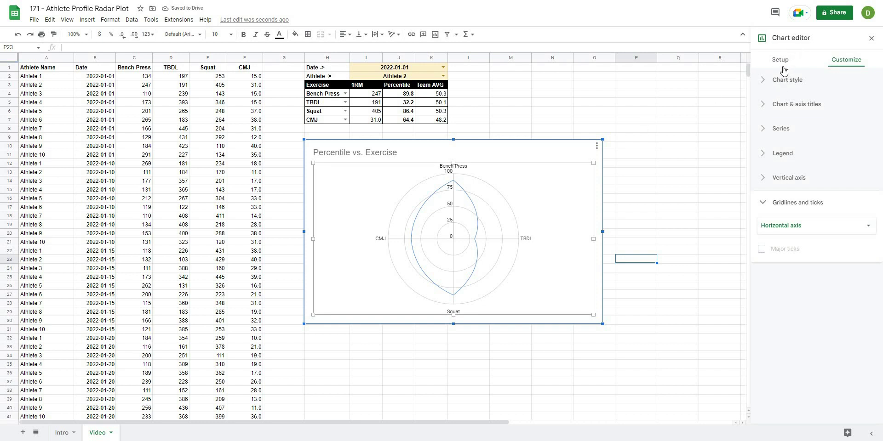
left_click(760, 85)
left_click(761, 183)
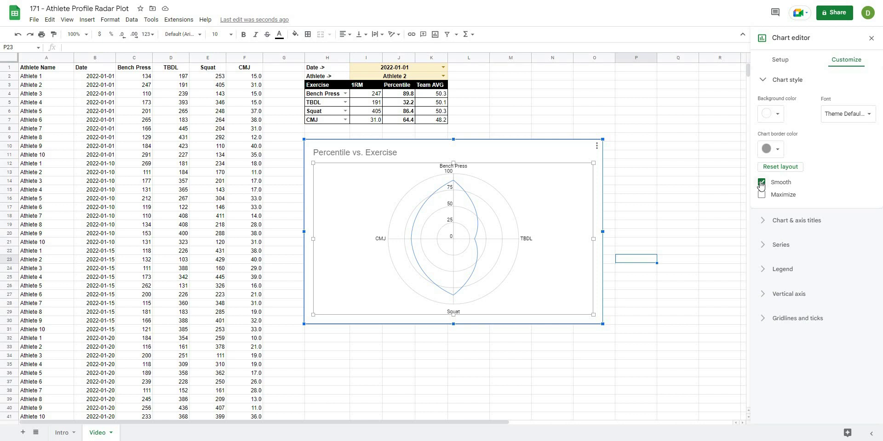
left_click(761, 183)
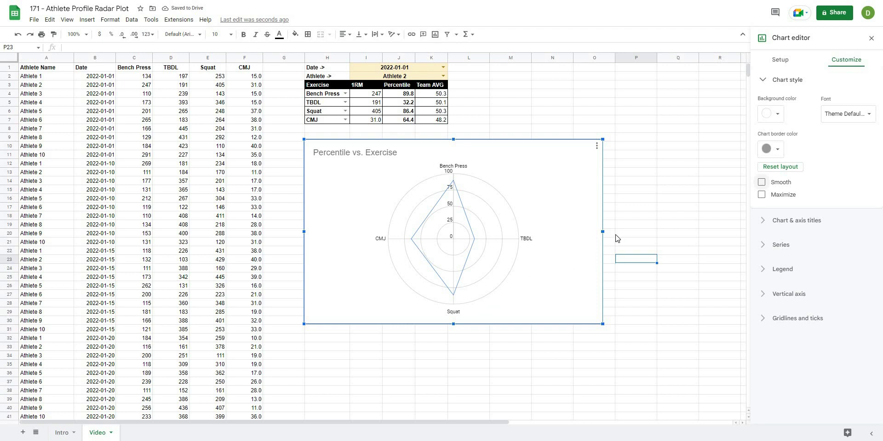
left_click(761, 196)
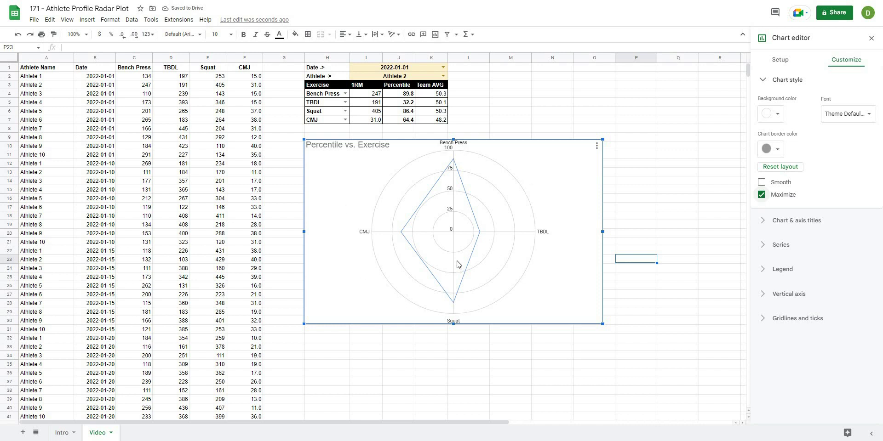
Format the Percentile series with a dark red line and a point size of 7px
left_click(766, 81)
left_click(777, 129)
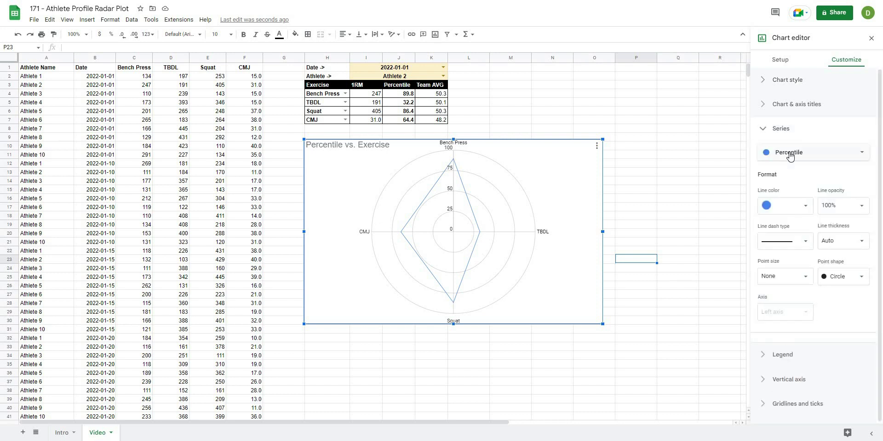
left_click(777, 206)
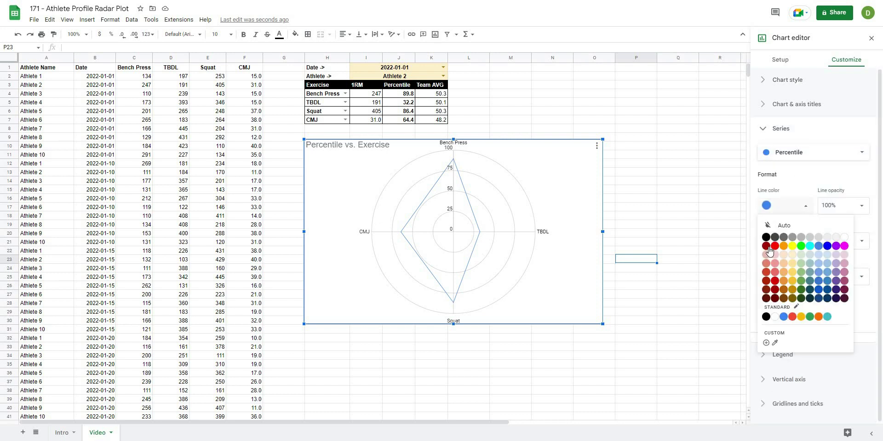
left_click(771, 248)
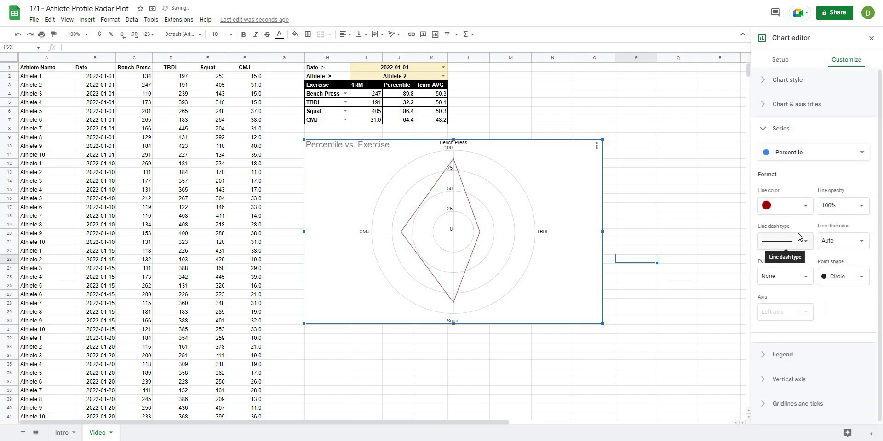
left_click(806, 276)
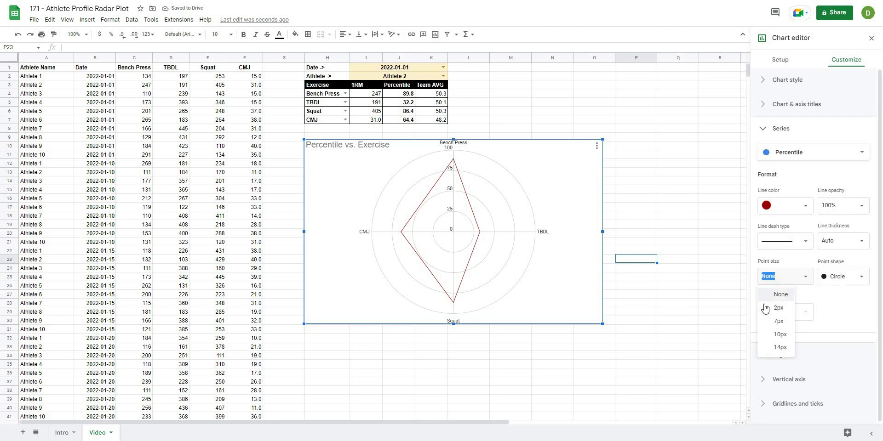
left_click(773, 321)
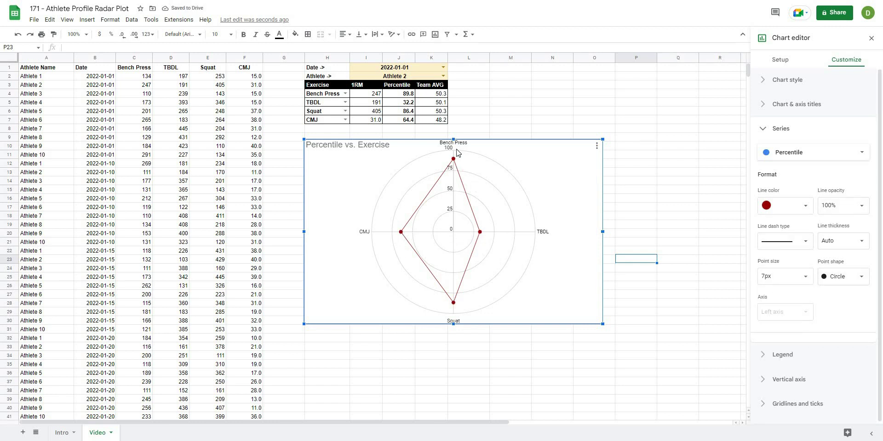
Try dashed line types on the Percentile series and return its line to solid
left_click(803, 244)
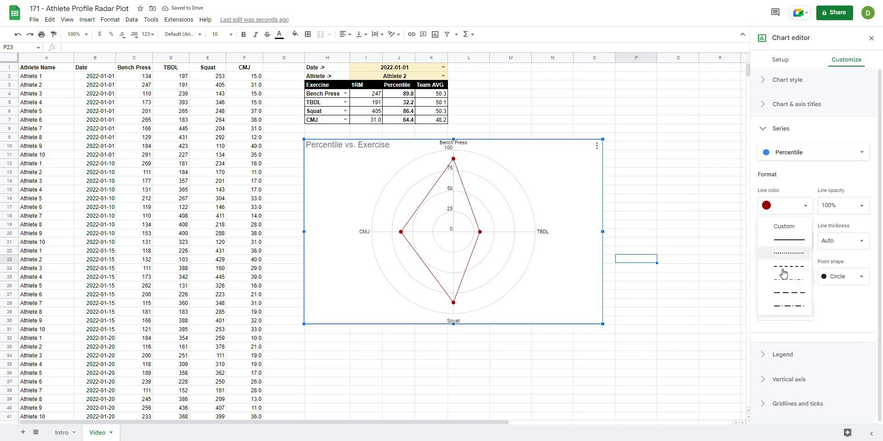
left_click(763, 267)
left_click(806, 244)
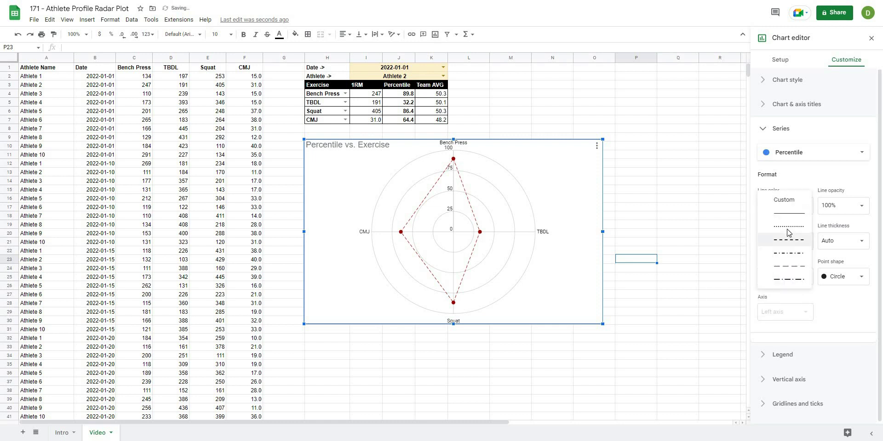
left_click(784, 233)
left_click(804, 244)
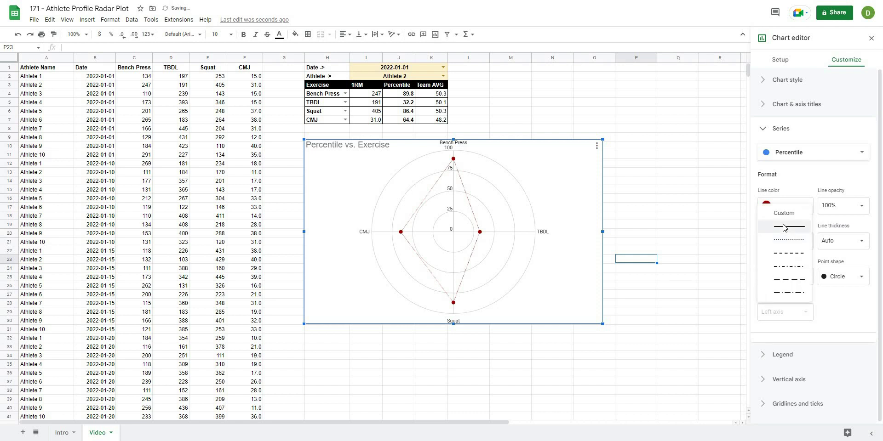
left_click(783, 225)
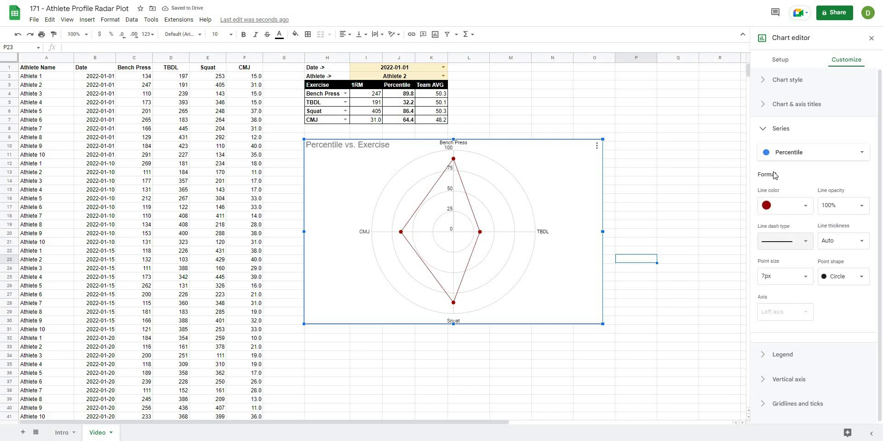
Set the radar chart's vertical axis gridlines to black with a major count of 1
left_click(765, 131)
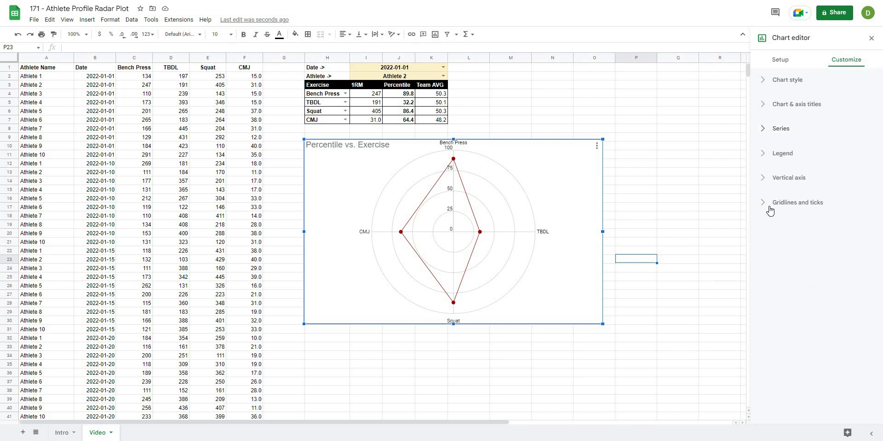
left_click(767, 205)
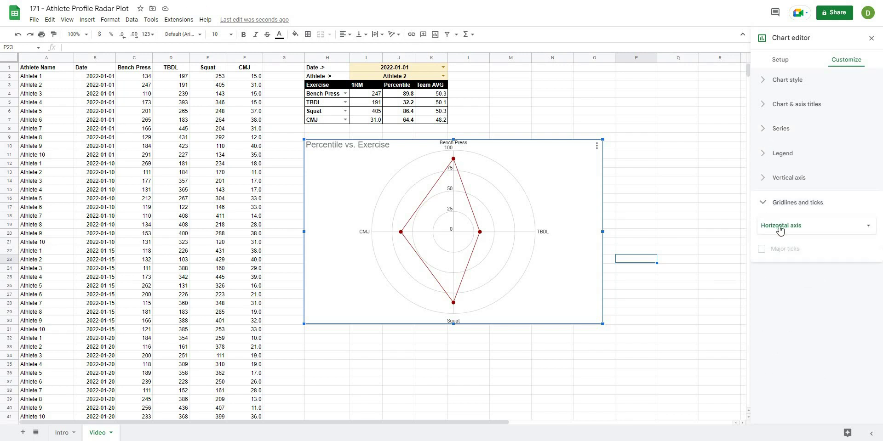
left_click(780, 230)
left_click(777, 239)
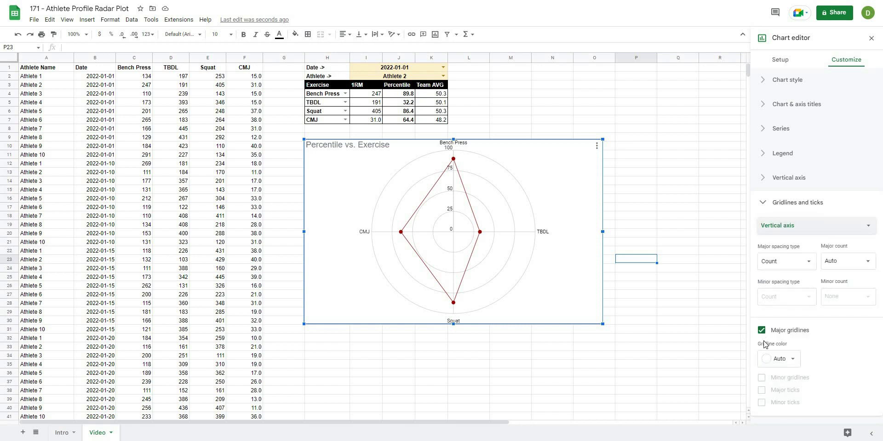
left_click(779, 359)
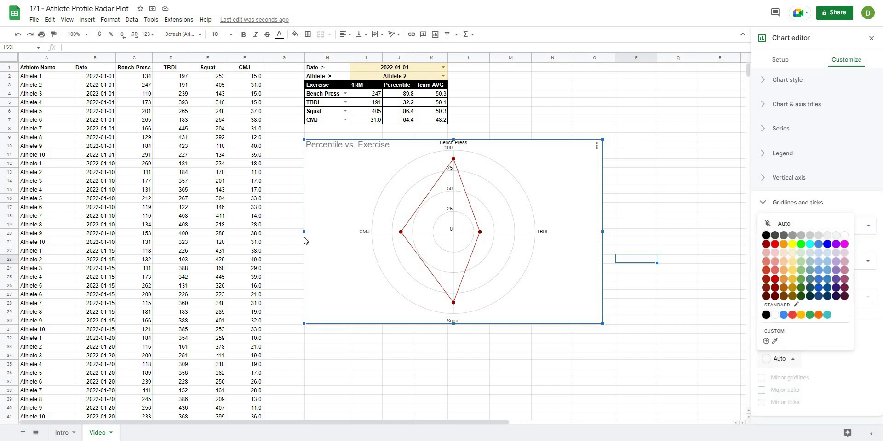
left_click(766, 237)
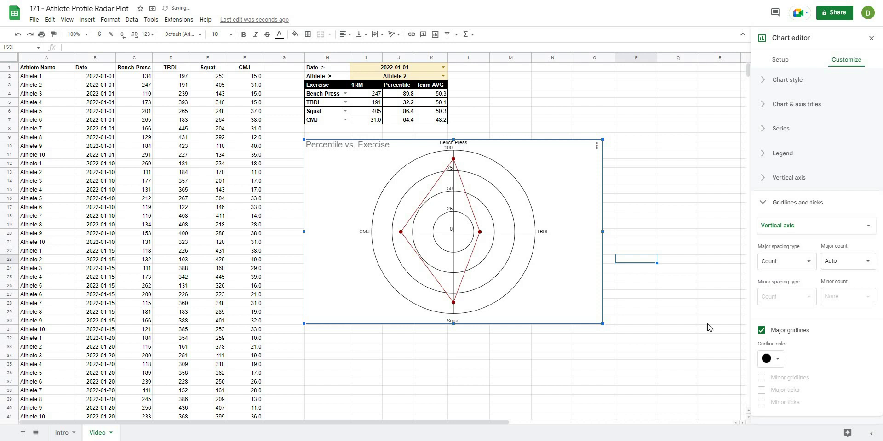
left_click(841, 262)
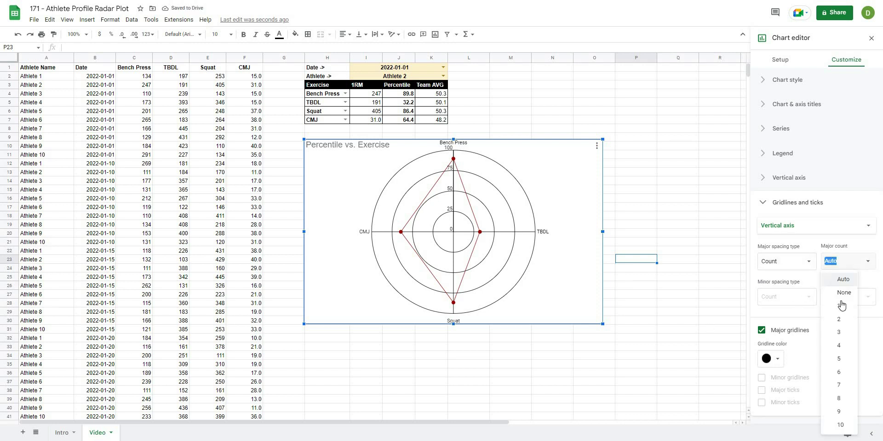
left_click(846, 304)
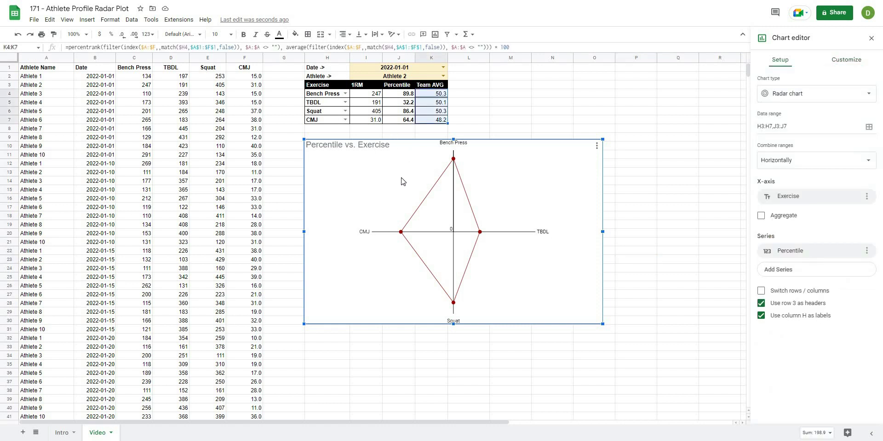
Add the Team AVG range K3:K7 to the radar chart as a second series
left_click(491, 112)
double_click(529, 186)
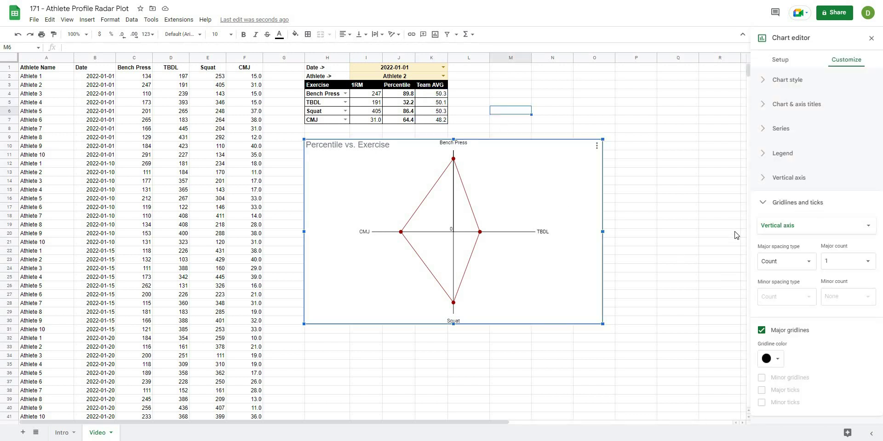
left_click(780, 61)
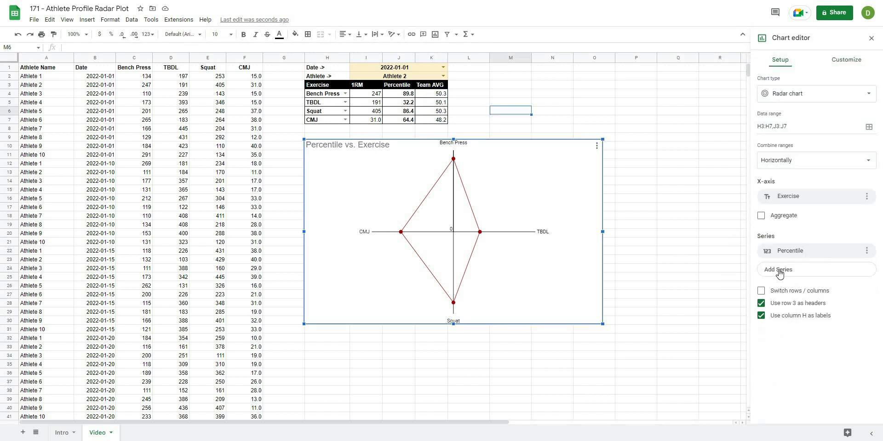
left_click(779, 271)
left_click(843, 286)
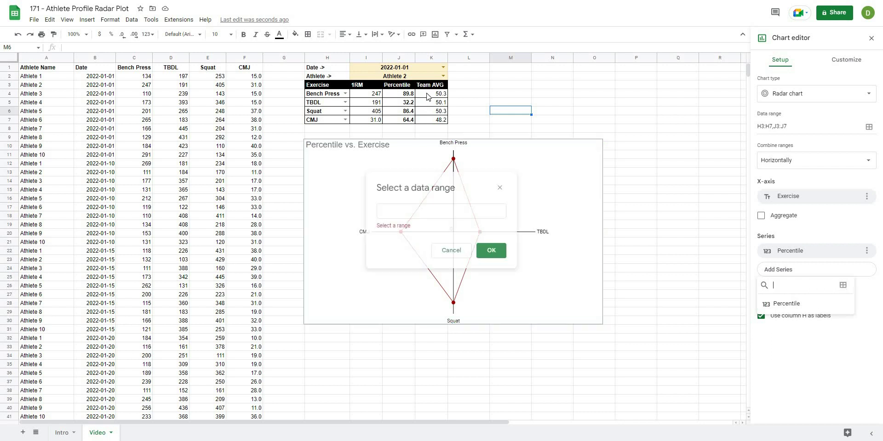
left_click_drag(430, 121, 431, 85)
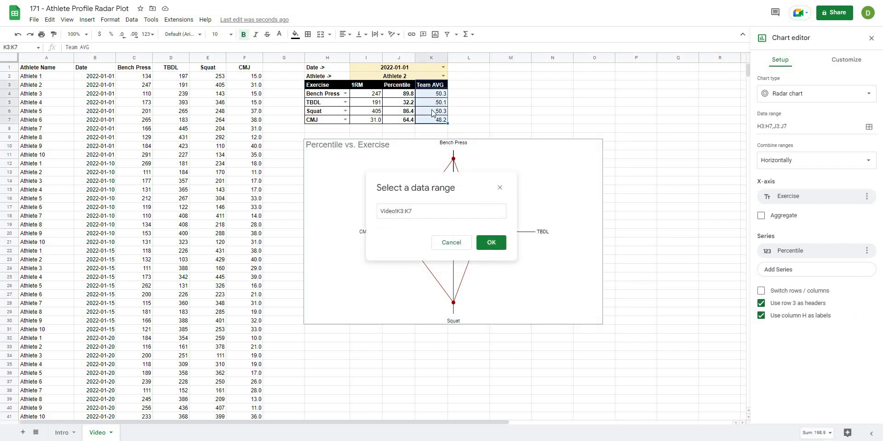
left_click(484, 249)
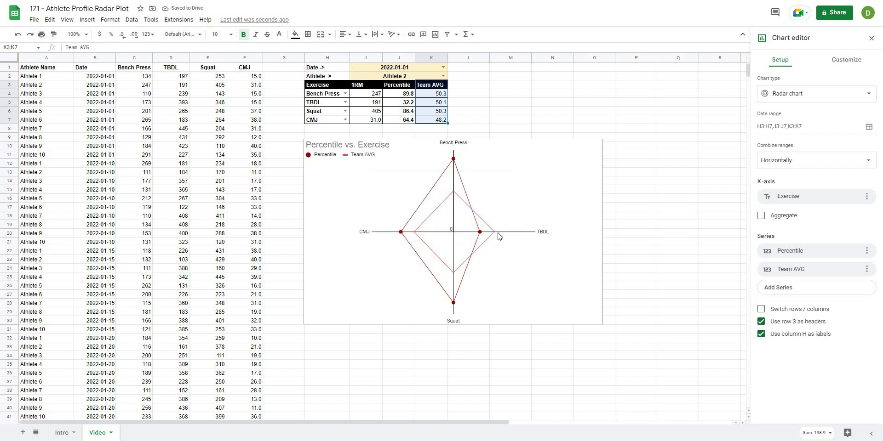
Set the line color of the radar chart's Team AVG series to blue
left_click(847, 60)
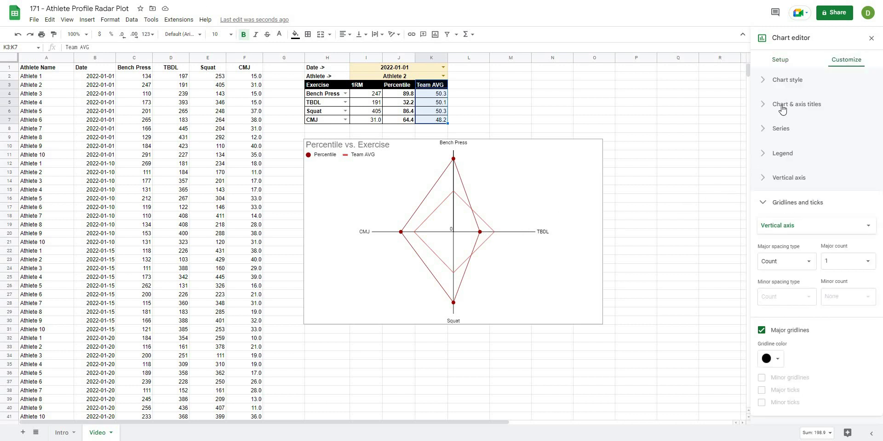
left_click(777, 104)
left_click(777, 104)
left_click(777, 128)
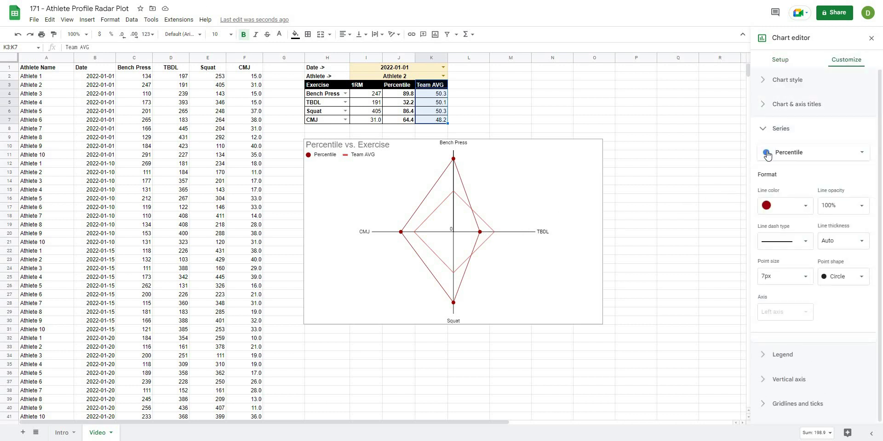
left_click(791, 152)
left_click(777, 167)
left_click(782, 208)
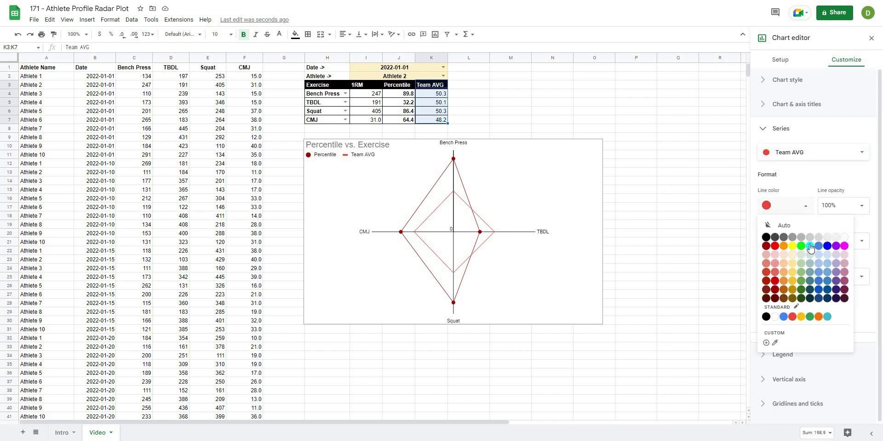
left_click(828, 247)
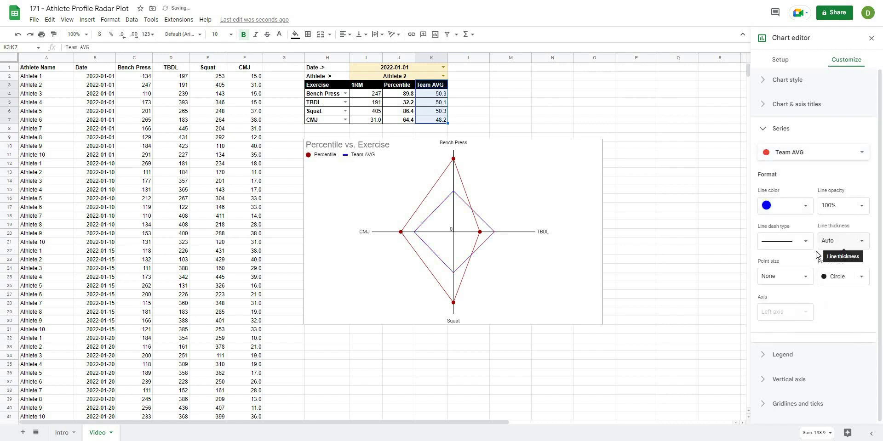
Give the Team AVG series a 2px dotted line and close the chart editor
left_click(858, 245)
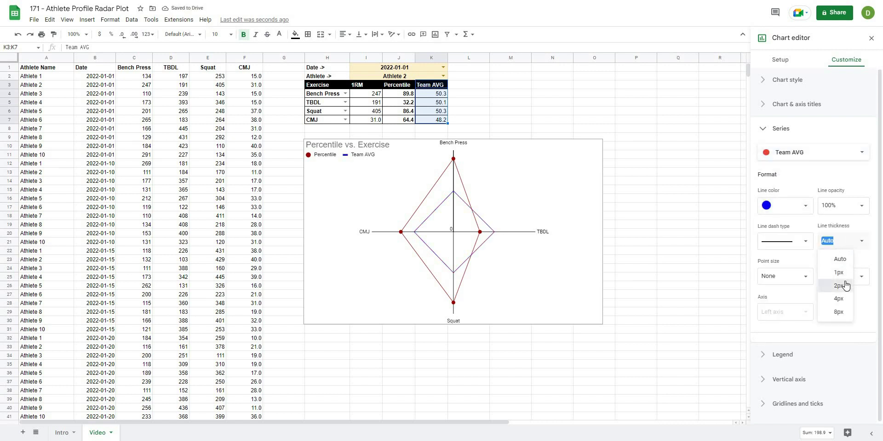
left_click(844, 283)
left_click(783, 241)
left_click(783, 252)
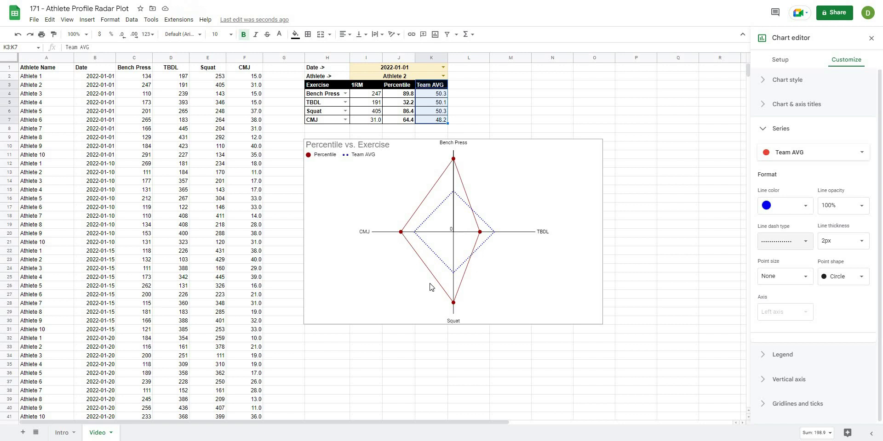
left_click(870, 38)
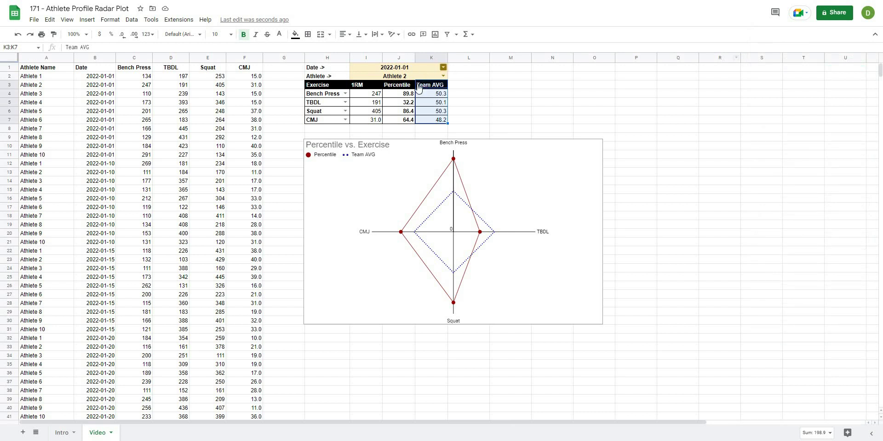
Test the radar chart with the date 2022-01-15 and Athlete 7
left_click(442, 67)
left_click(407, 102)
left_click(443, 77)
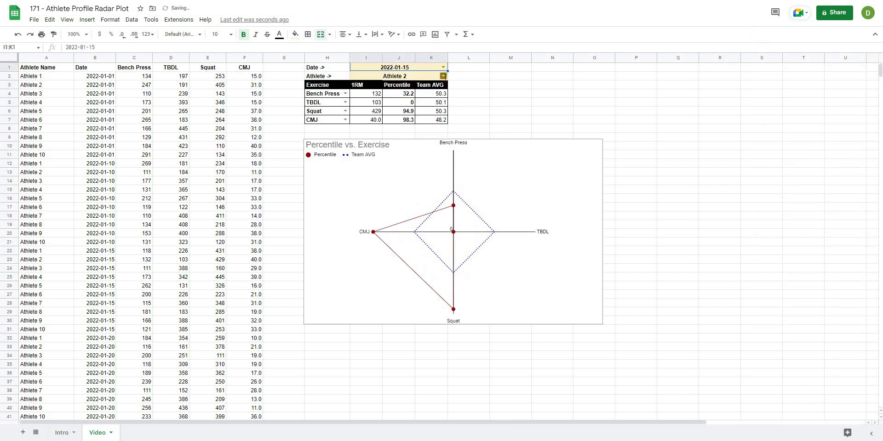
left_click(398, 156)
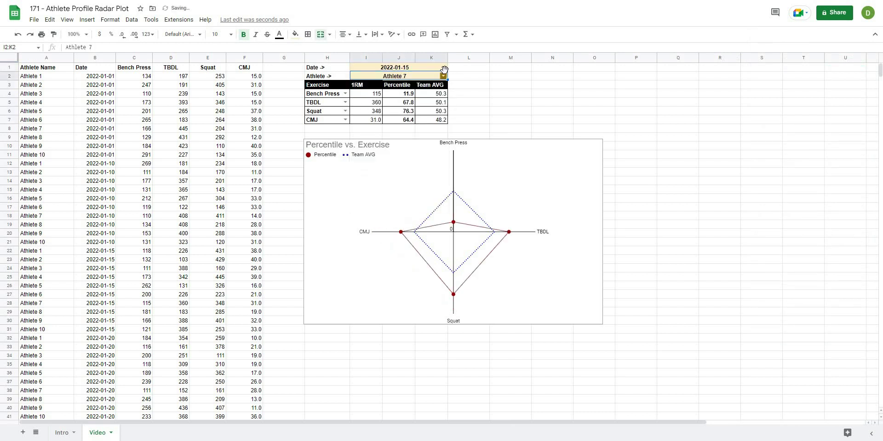
Switch the athlete selection to Athlete 2 and the date to 2022-01-01
left_click(443, 67)
left_click(428, 99)
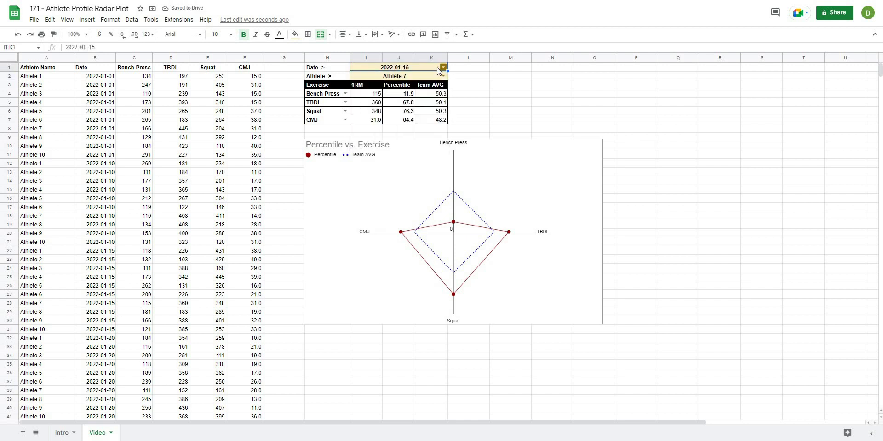
left_click(443, 75)
left_click(427, 96)
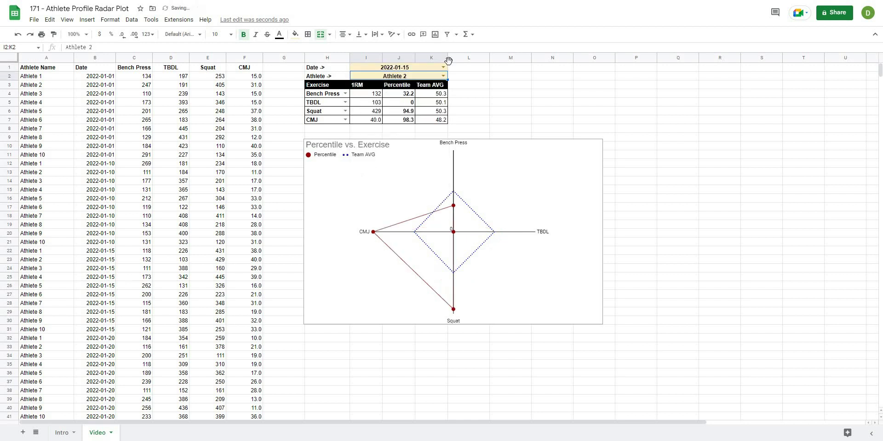
left_click(443, 67)
left_click(414, 77)
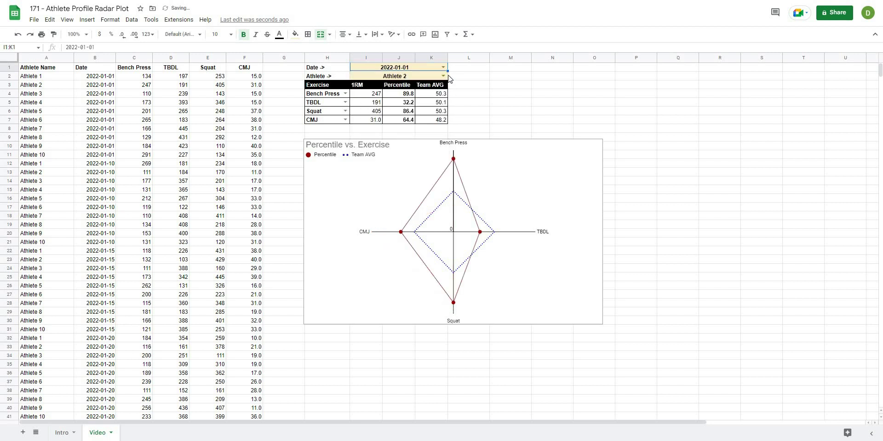
Choose Athlete 8 as the athlete shown in the profile table and radar chart
left_click(430, 77)
left_click(442, 75)
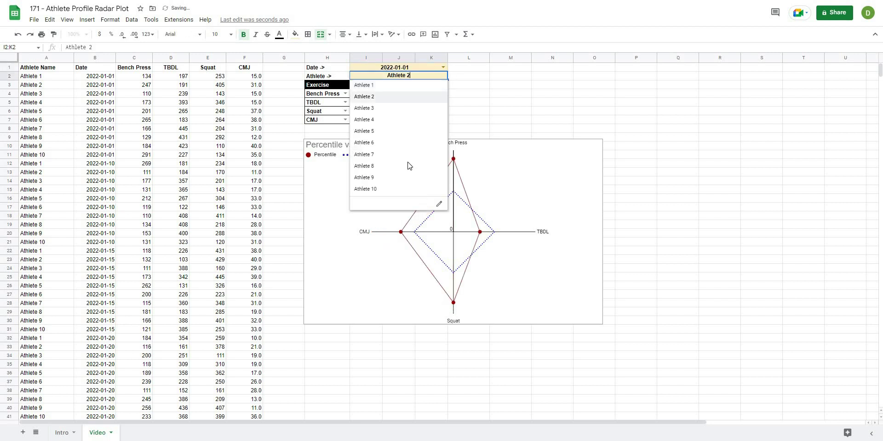
left_click(409, 167)
Clear the Squat exercise in H6 to test the chart with three exercises, and choose Squat there again
left_click(322, 112)
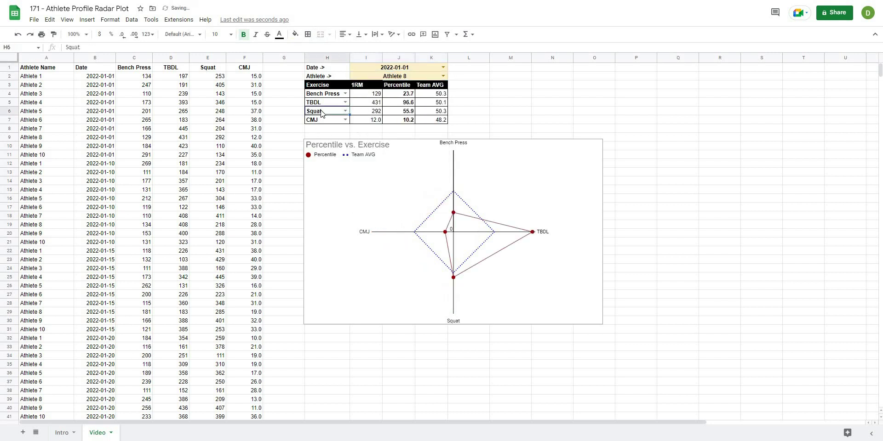
key("Delete")
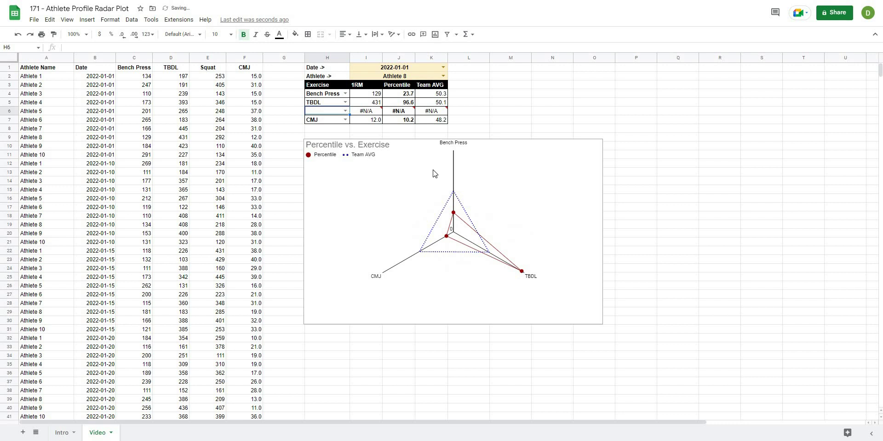
left_click(345, 111)
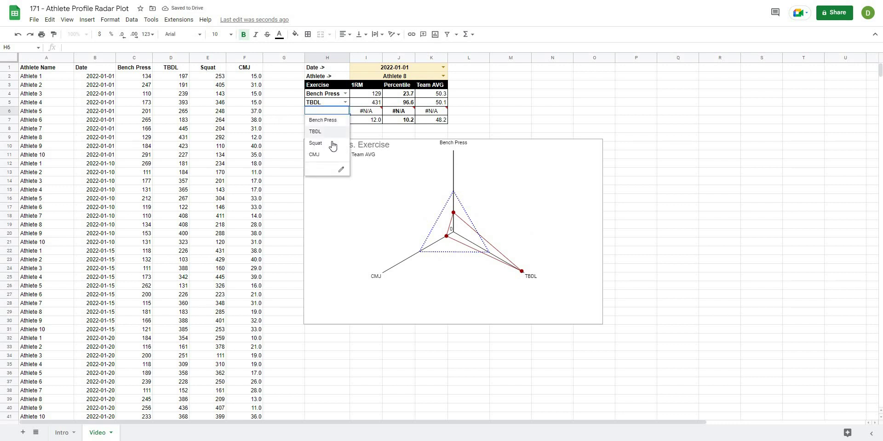
key("Return")
left_click(577, 103)
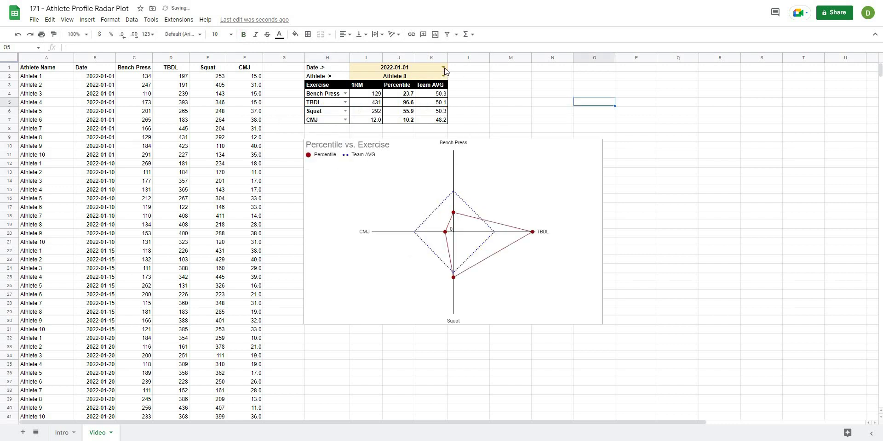
Change the profile date to 2022-01-15 and finally to 2022-01-10 for the selected athlete
double_click(399, 67)
left_click(412, 106)
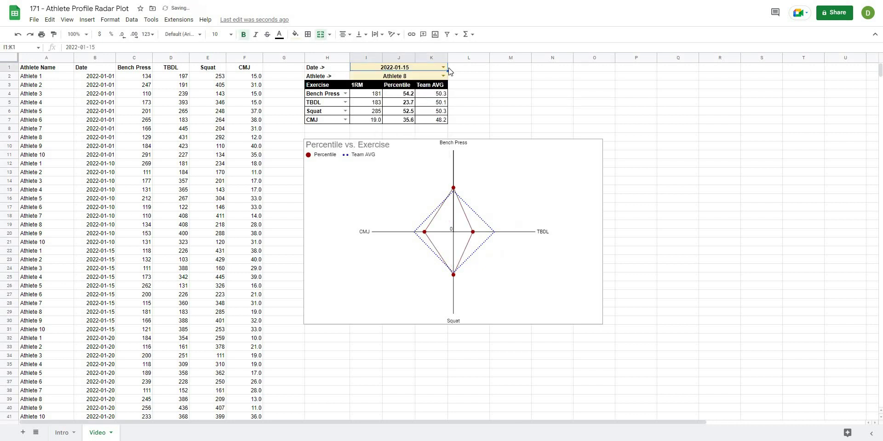
left_click(444, 67)
left_click(427, 88)
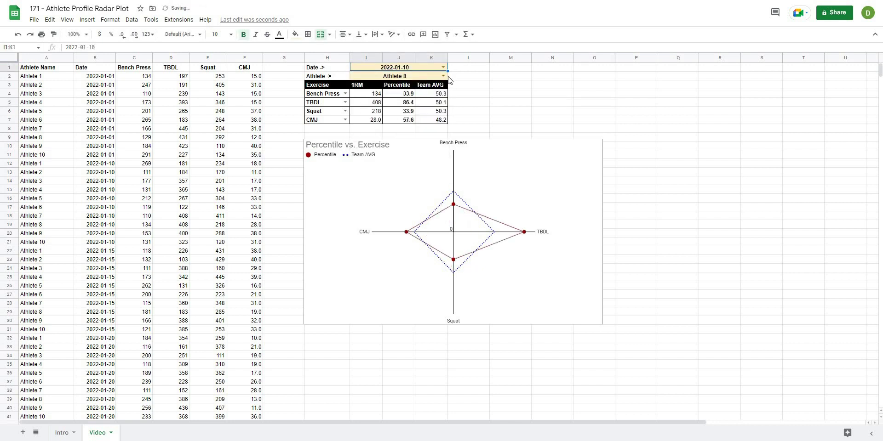
Change the profile date to 2022-01-20, then 2022-01-25, and finally 2022-01-30 for the selected athlete
left_click(444, 67)
left_click(427, 113)
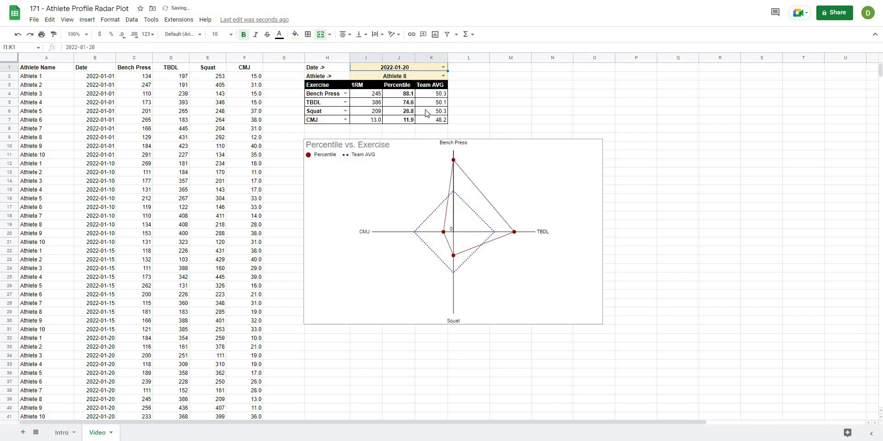
left_click(443, 70)
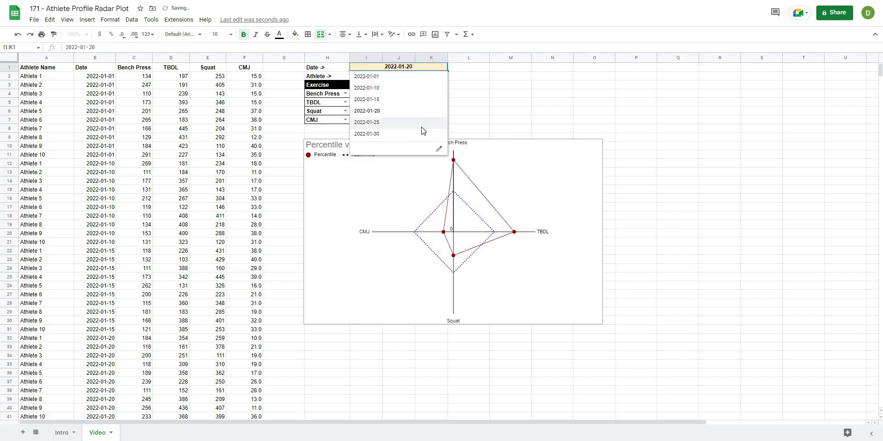
left_click(420, 130)
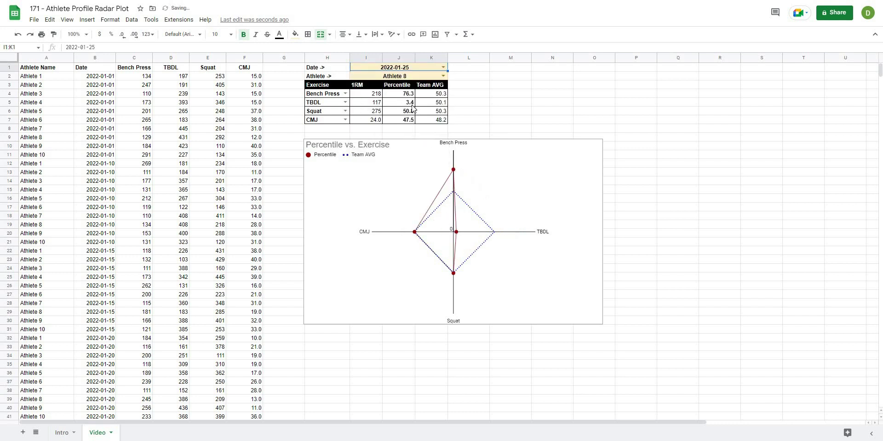
left_click(444, 67)
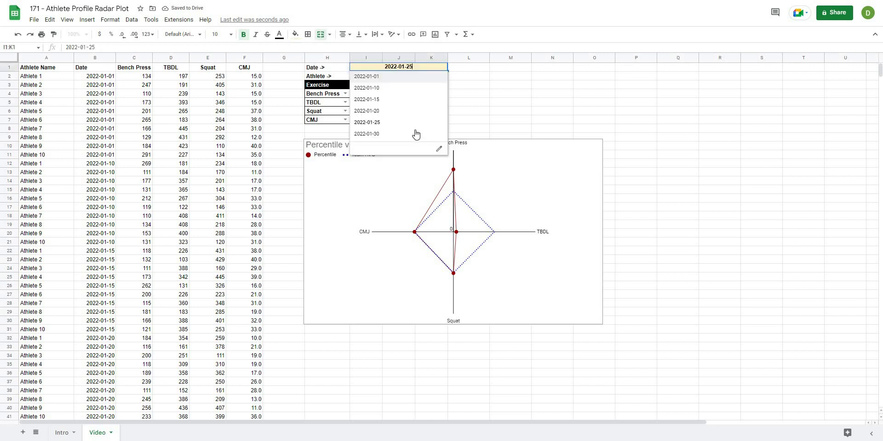
key("Return")
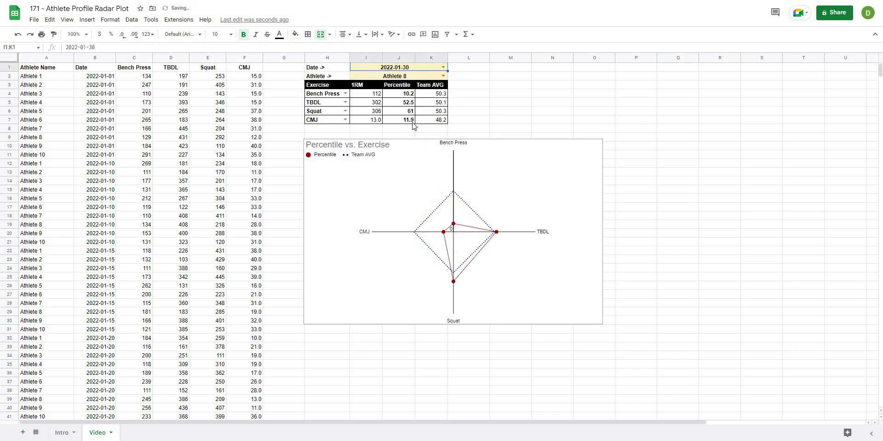
Examine the Bench Press percentile formula in J4 and leave it without changes
left_click(413, 95)
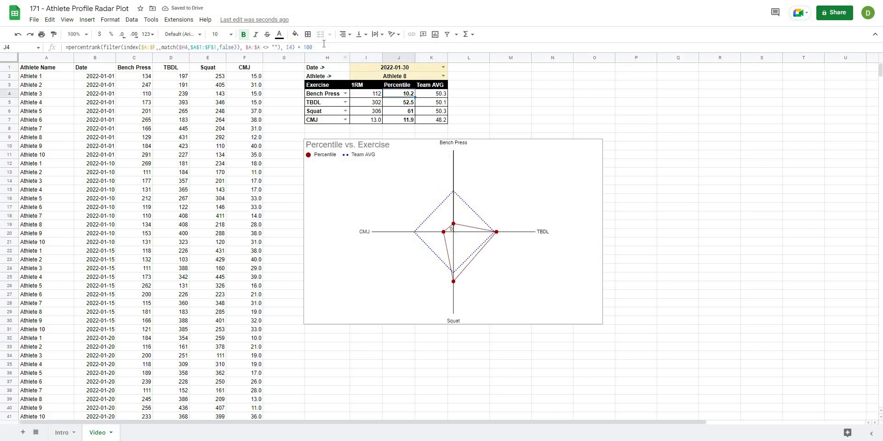
left_click(324, 44)
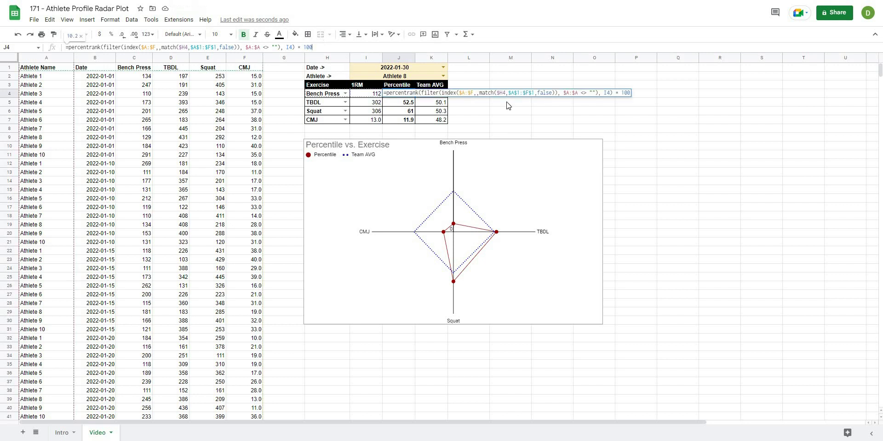
left_click(443, 76)
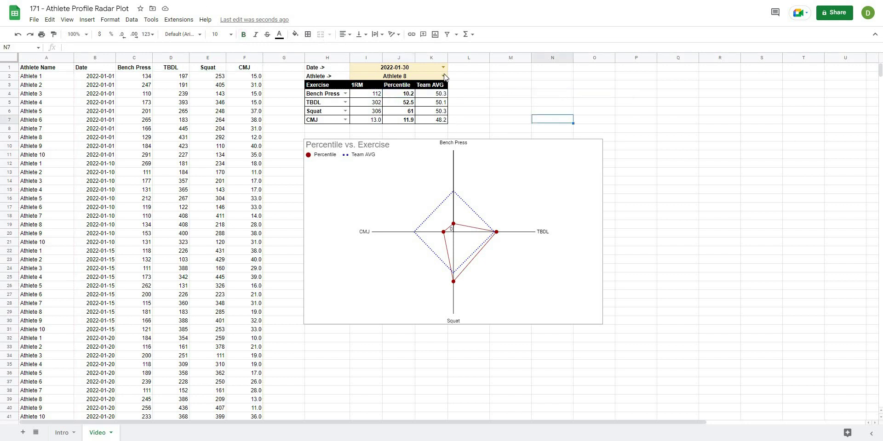
Choose Athlete 2 as the athlete shown in the profile table and radar chart
left_click(443, 76)
left_click(395, 167)
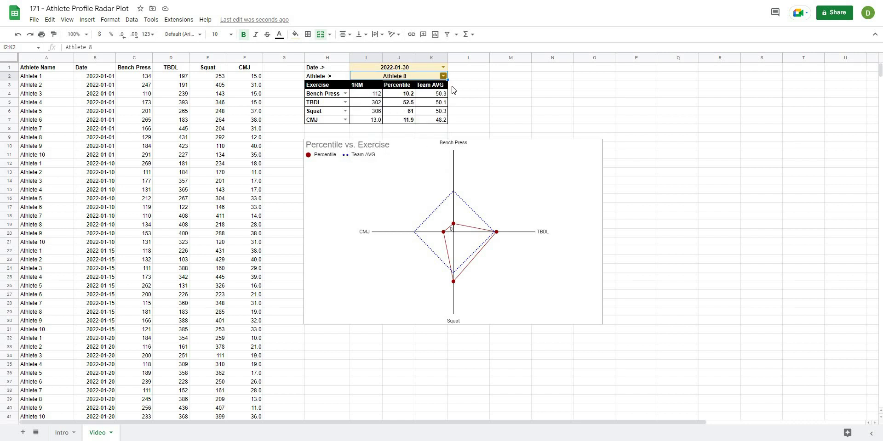
key("Return")
left_click(390, 102)
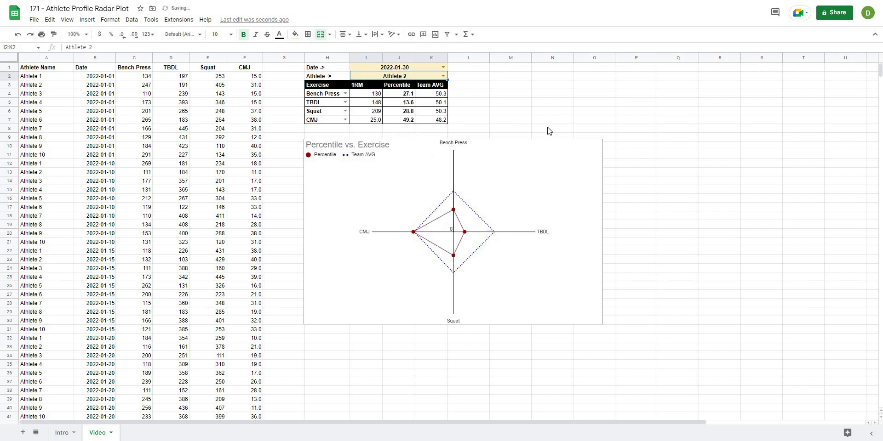